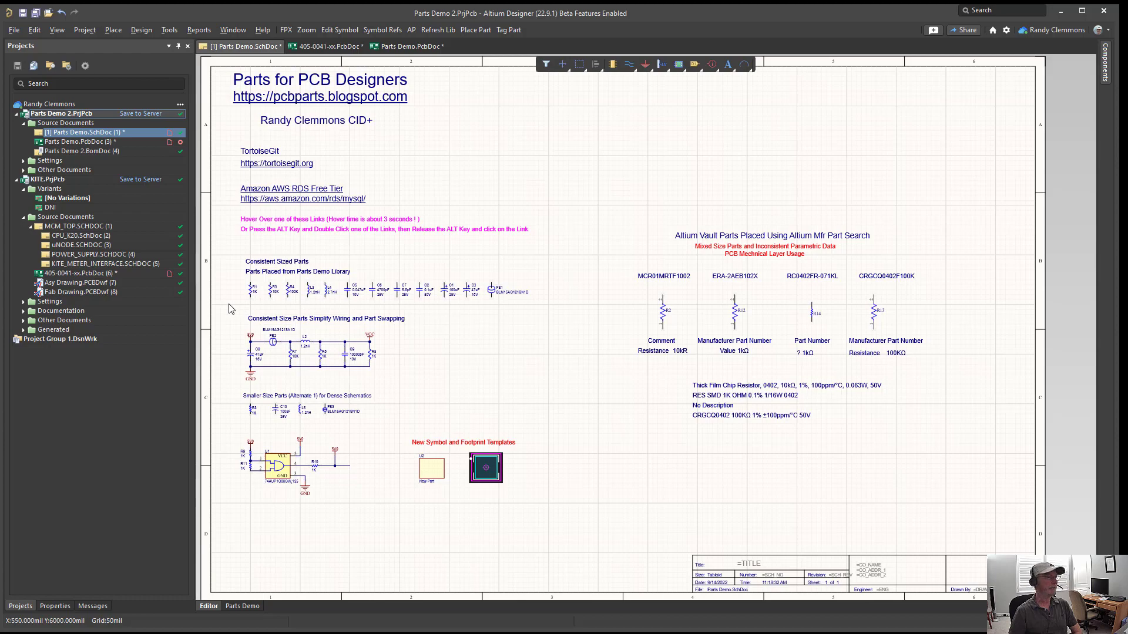
# Open the Parts Demo.PcbDoc board layout from the Projects panel
pyautogui.keyDown('ctrl'); pyautogui.scroll(6, 231, 310); pyautogui.keyUp('ctrl')
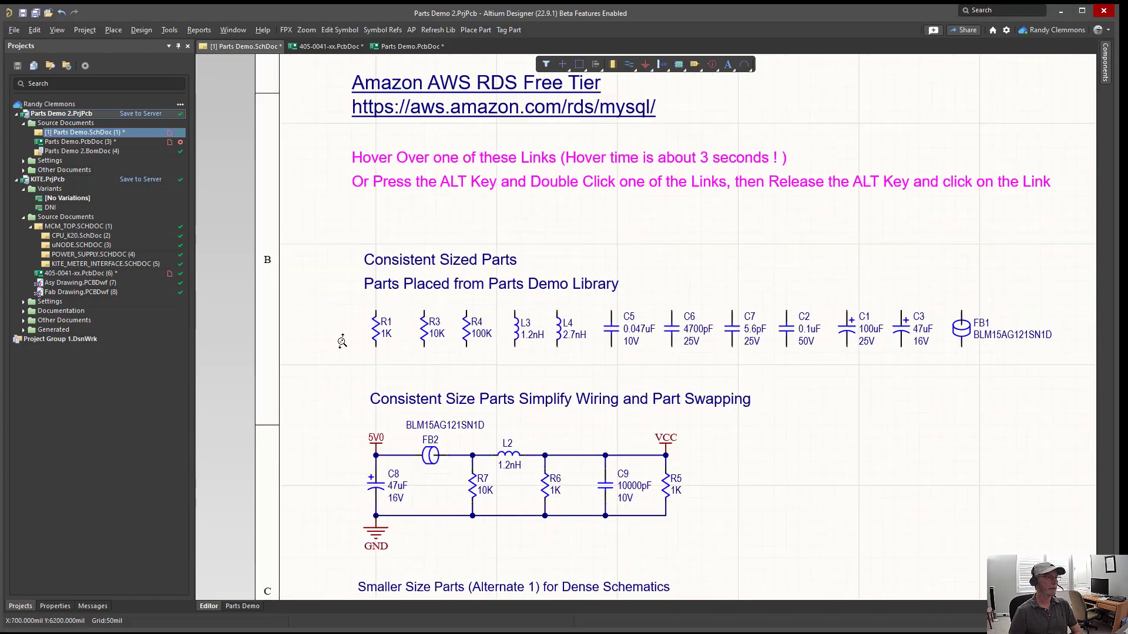
pyautogui.keyDown('ctrl'); pyautogui.scroll(-2, 381, 337); pyautogui.keyUp('ctrl')
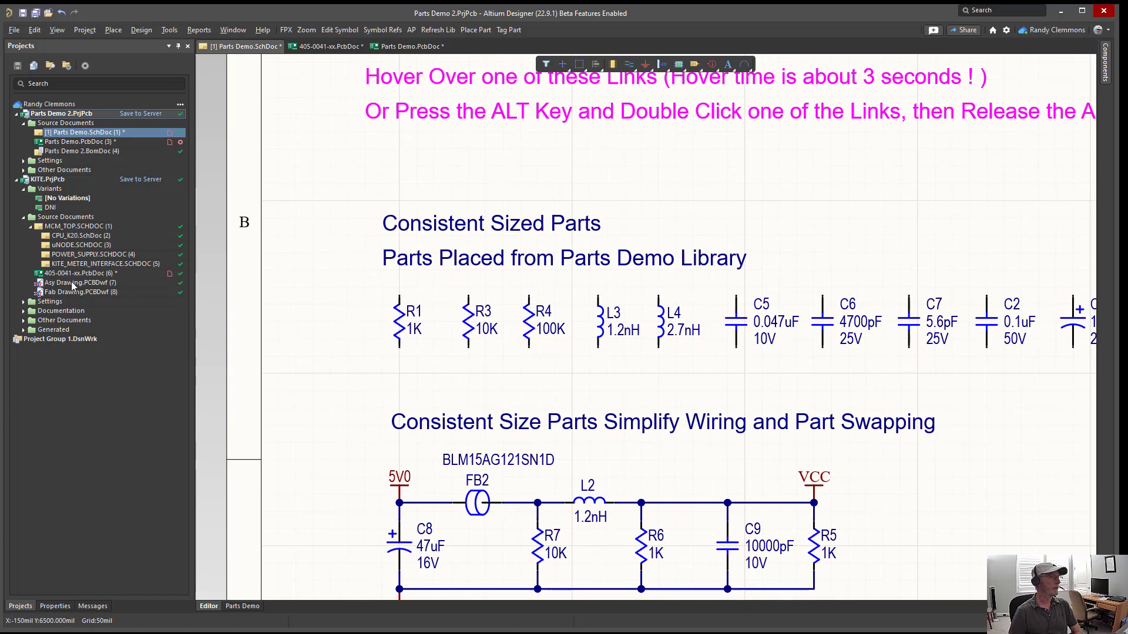
pyautogui.doubleClick(66, 141)
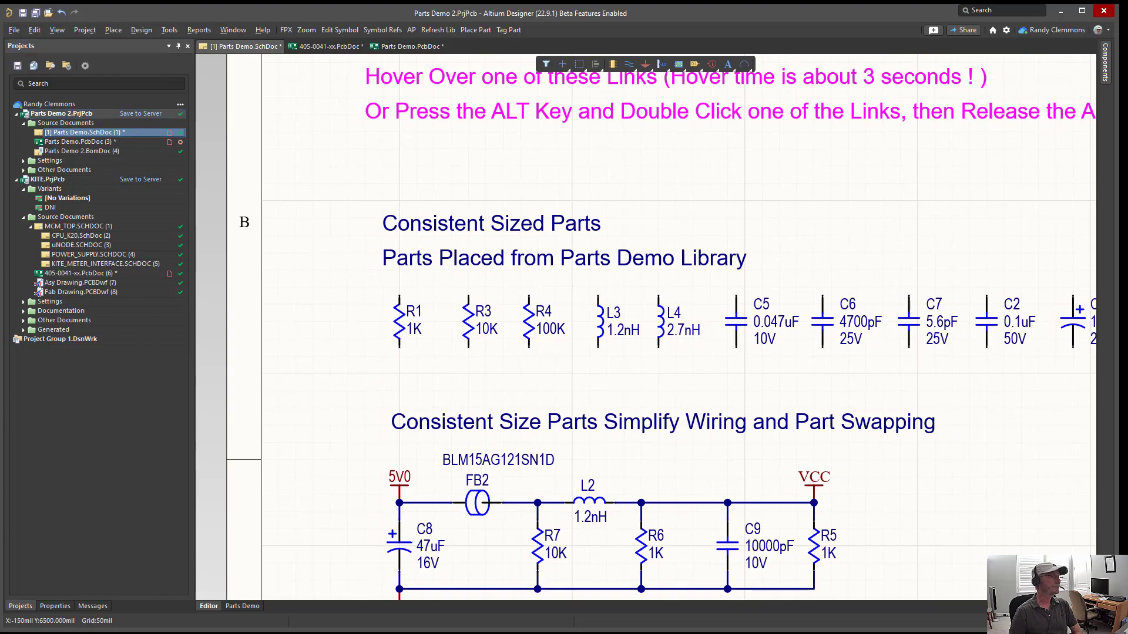
# Open the KITE 405-0041-xx board, orbit it into a tilted 3D view, then return to Parts Demo
pyautogui.keyDown('ctrl'); pyautogui.scroll(4, 551, 239); pyautogui.keyUp('ctrl')
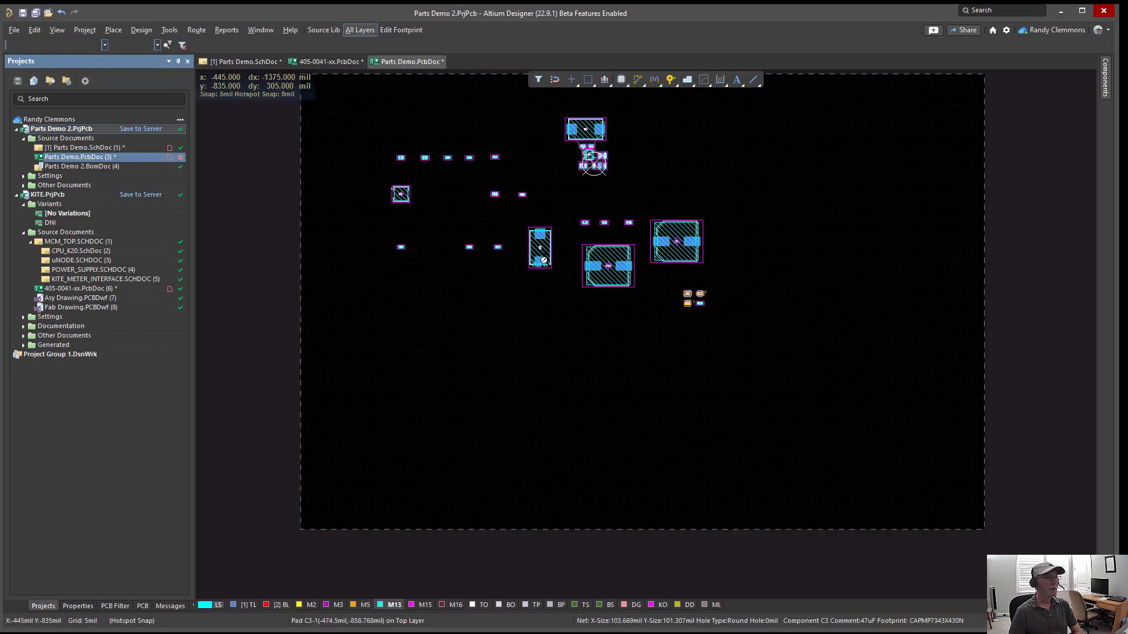
pyautogui.doubleClick(62, 288)
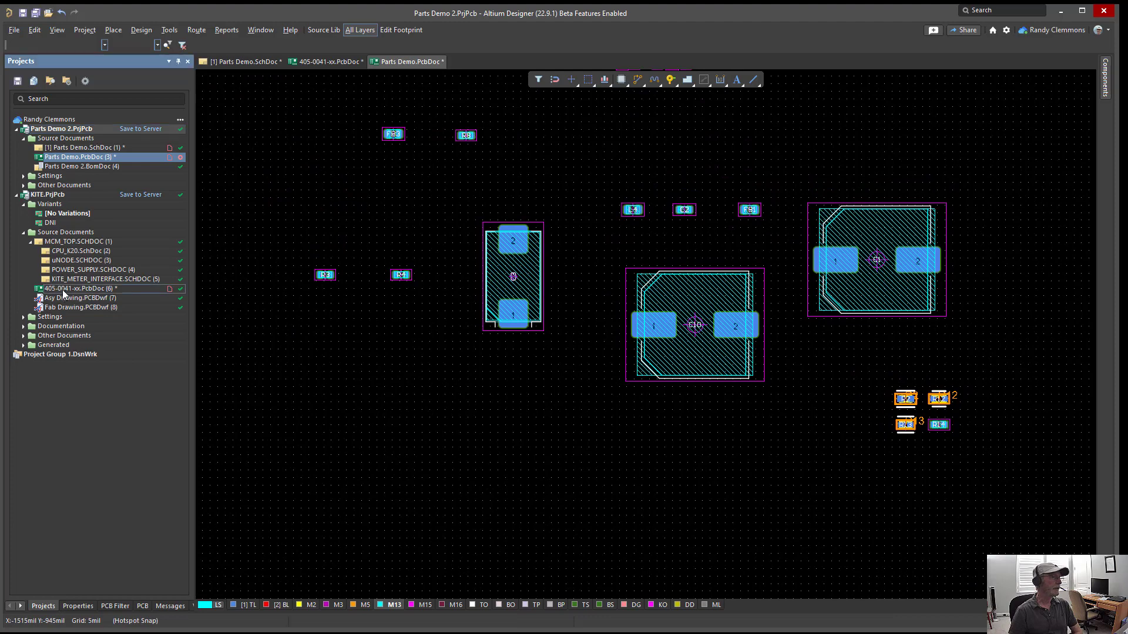
pyautogui.click(596, 346)
pyautogui.keyDown('ctrl'); pyautogui.scroll(3, 582, 329); pyautogui.keyUp('ctrl')
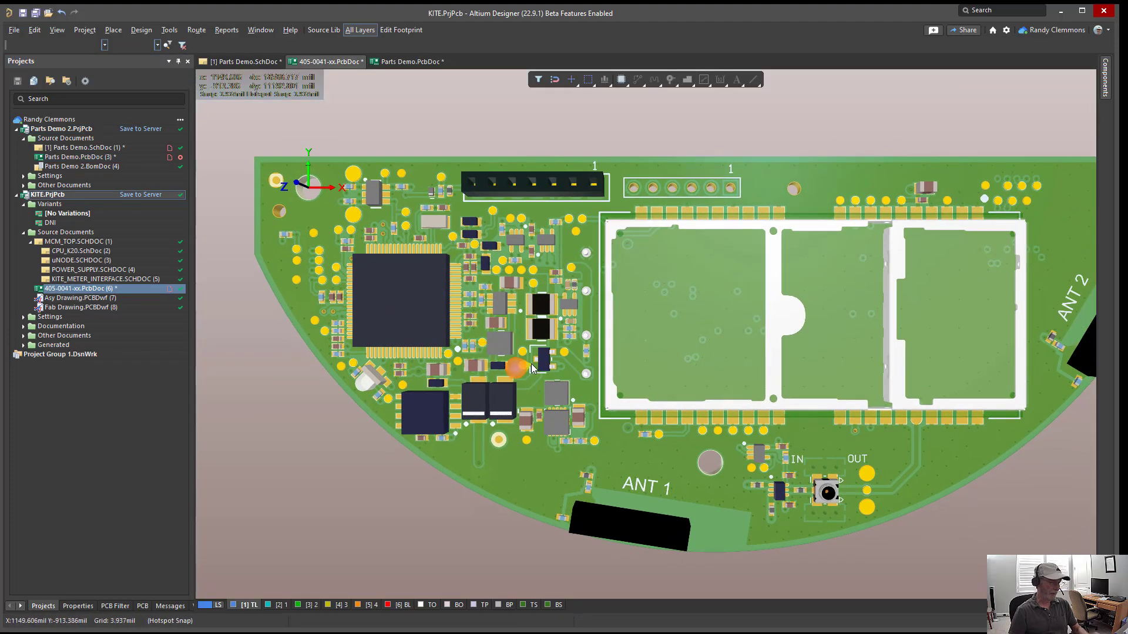
pyautogui.keyDown('shift'); pyautogui.moveTo(500, 351); pyautogui.dragTo(557, 377, button='right'); pyautogui.keyUp('shift')
pyautogui.keyDown('ctrl'); pyautogui.scroll(-2, 559, 377); pyautogui.keyUp('ctrl')
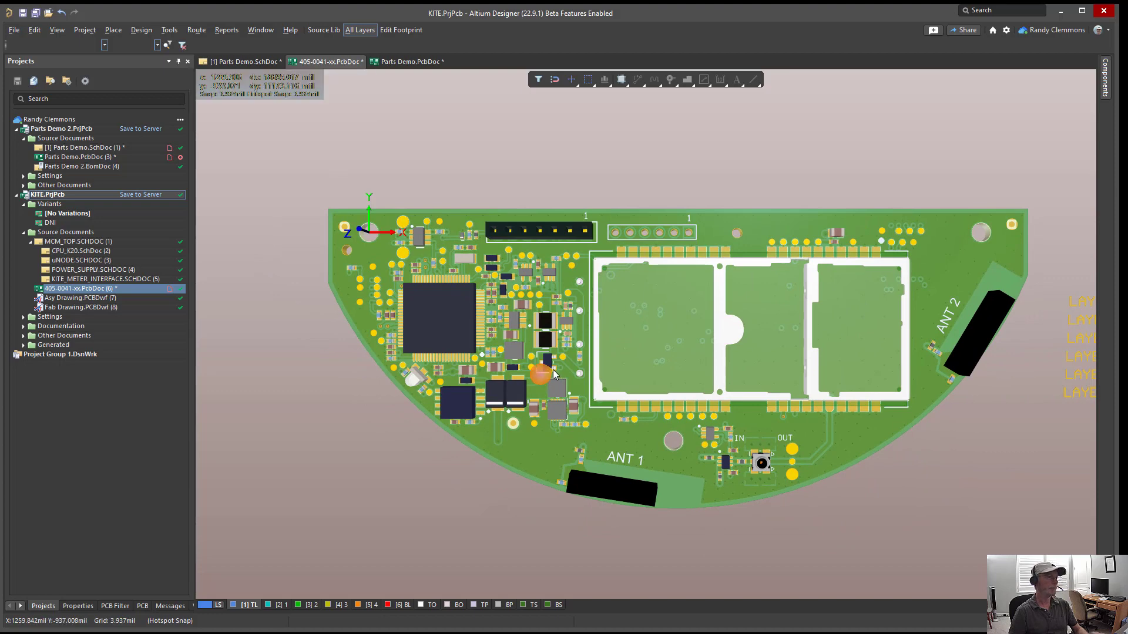
pyautogui.doubleClick(65, 158)
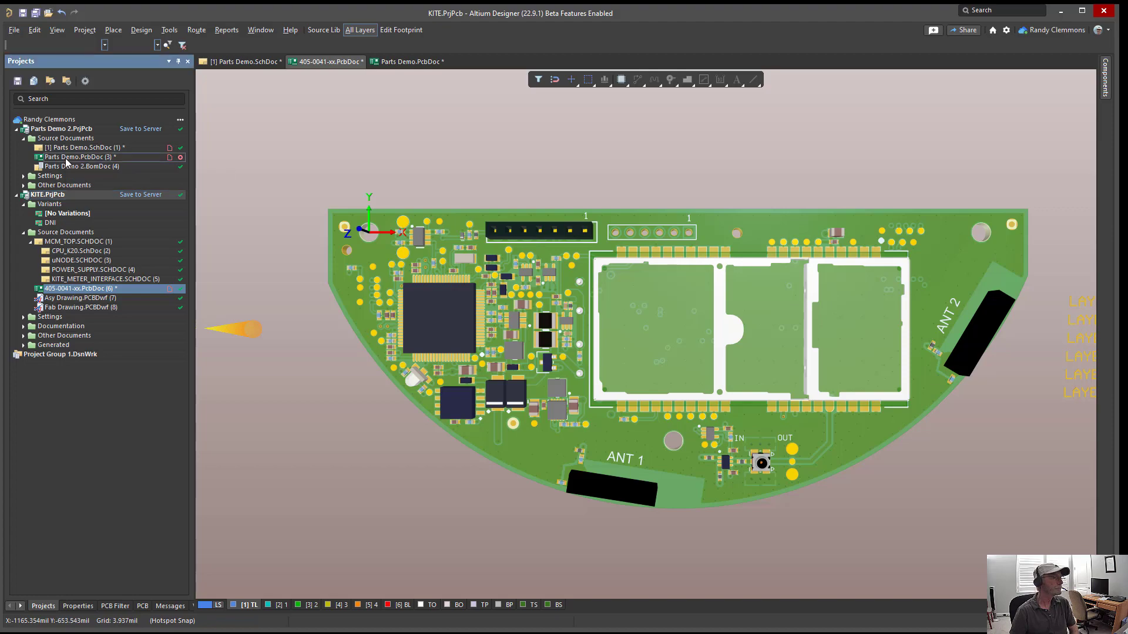
# Reopen Parts Demo.SchDoc and pan across to center the Altium Vault resistor section
pyautogui.doubleClick(76, 147)
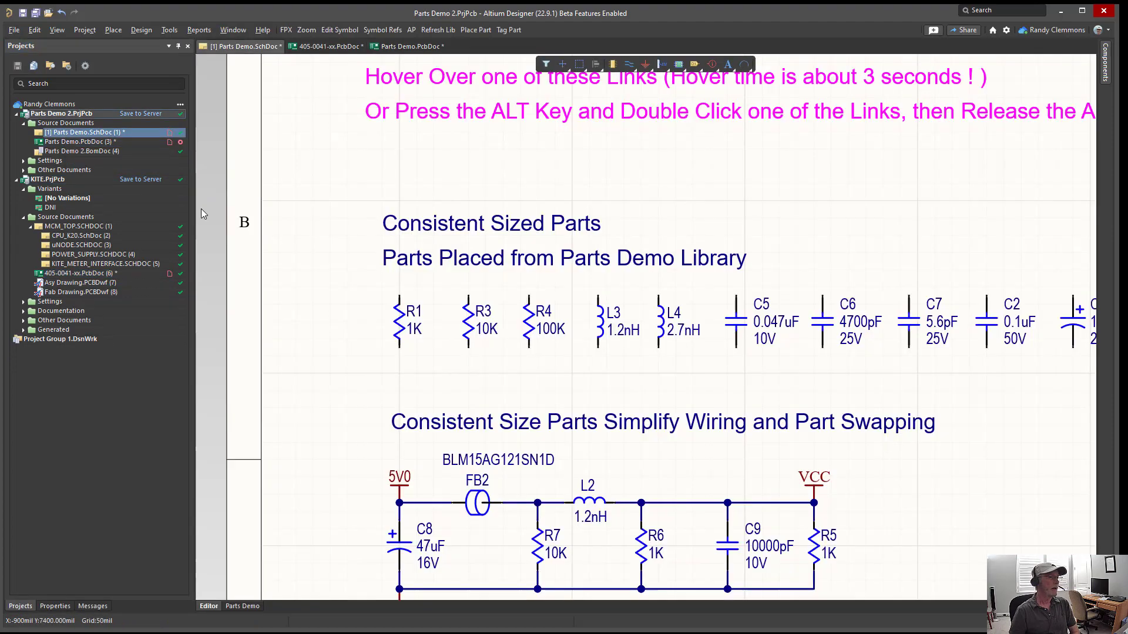
pyautogui.keyDown('ctrl'); pyautogui.scroll(-3, 585, 380); pyautogui.keyUp('ctrl')
pyautogui.keyDown('ctrl'); pyautogui.scroll(5, 585, 380); pyautogui.keyUp('ctrl')
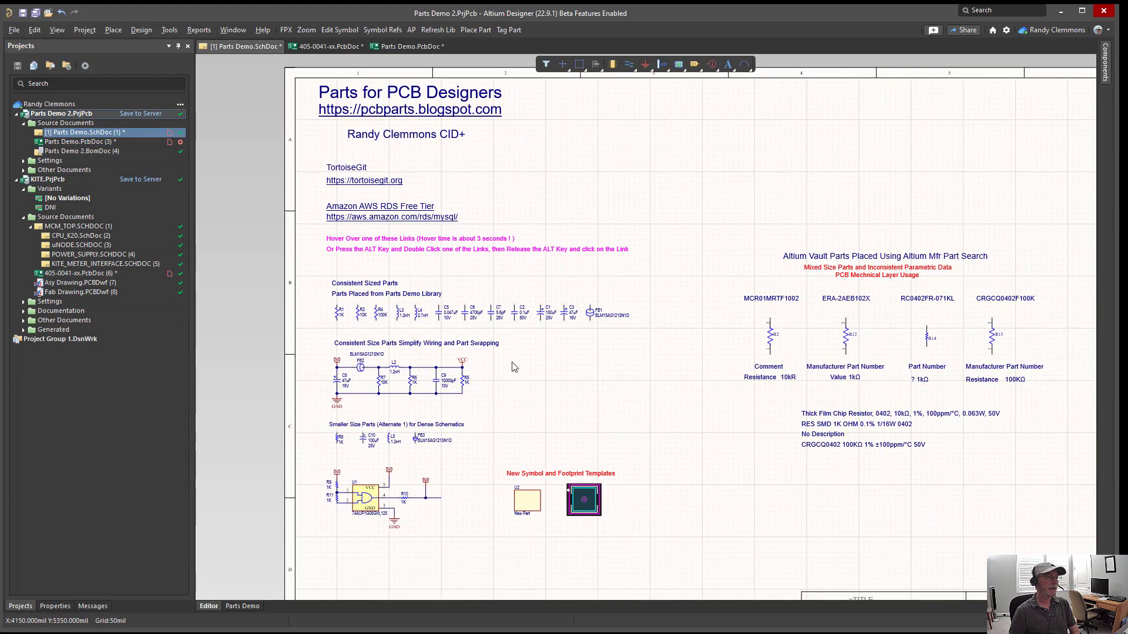
pyautogui.keyDown('ctrl'); pyautogui.scroll(-1, 363, 320); pyautogui.keyUp('ctrl')
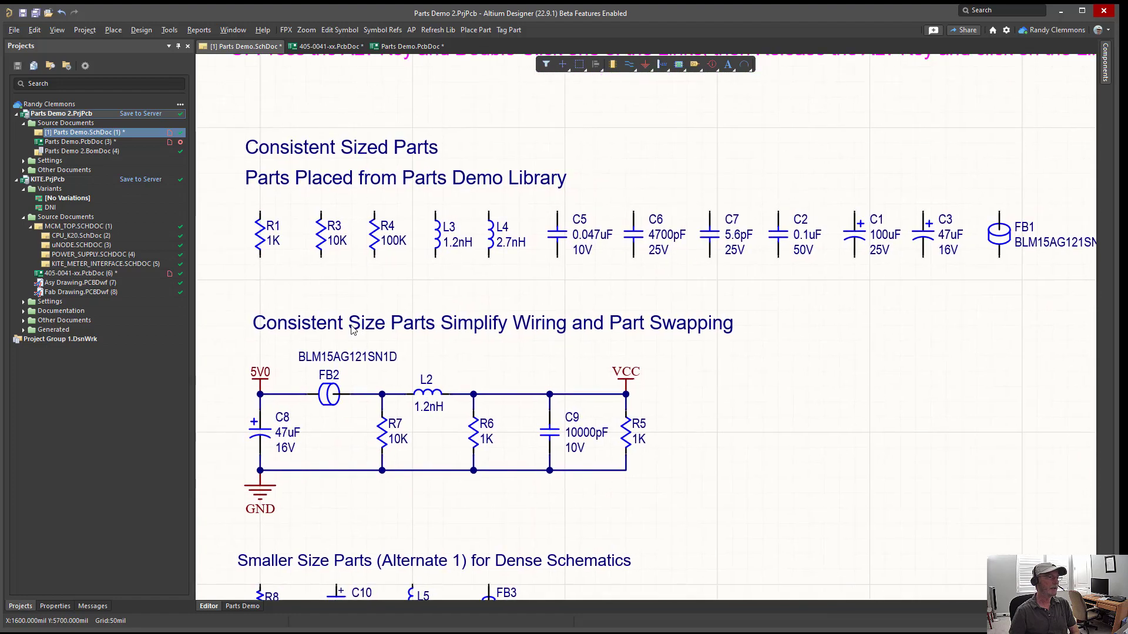
pyautogui.keyDown('ctrl'); pyautogui.scroll(2, 353, 329); pyautogui.keyUp('ctrl')
pyautogui.keyDown('ctrl'); pyautogui.scroll(1, 438, 341); pyautogui.keyUp('ctrl')
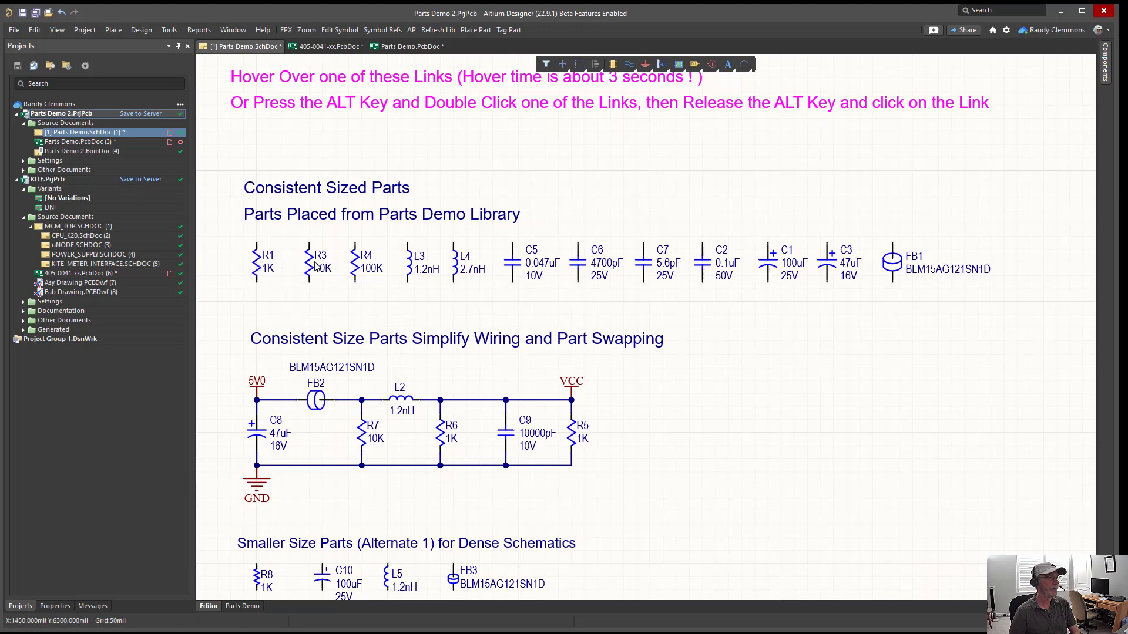
pyautogui.keyDown('ctrl'); pyautogui.scroll(-2, 473, 287); pyautogui.keyUp('ctrl')
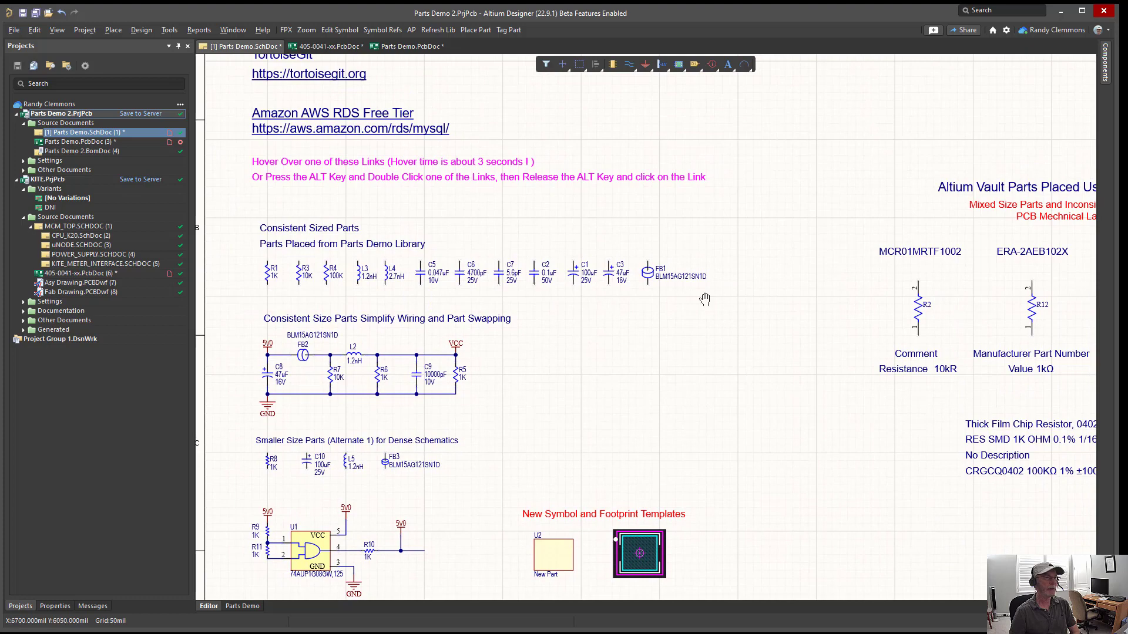
pyautogui.moveTo(632, 297); pyautogui.dragTo(452, 320, button='right')
pyautogui.keyDown('ctrl'); pyautogui.scroll(1, 571, 338); pyautogui.keyUp('ctrl')
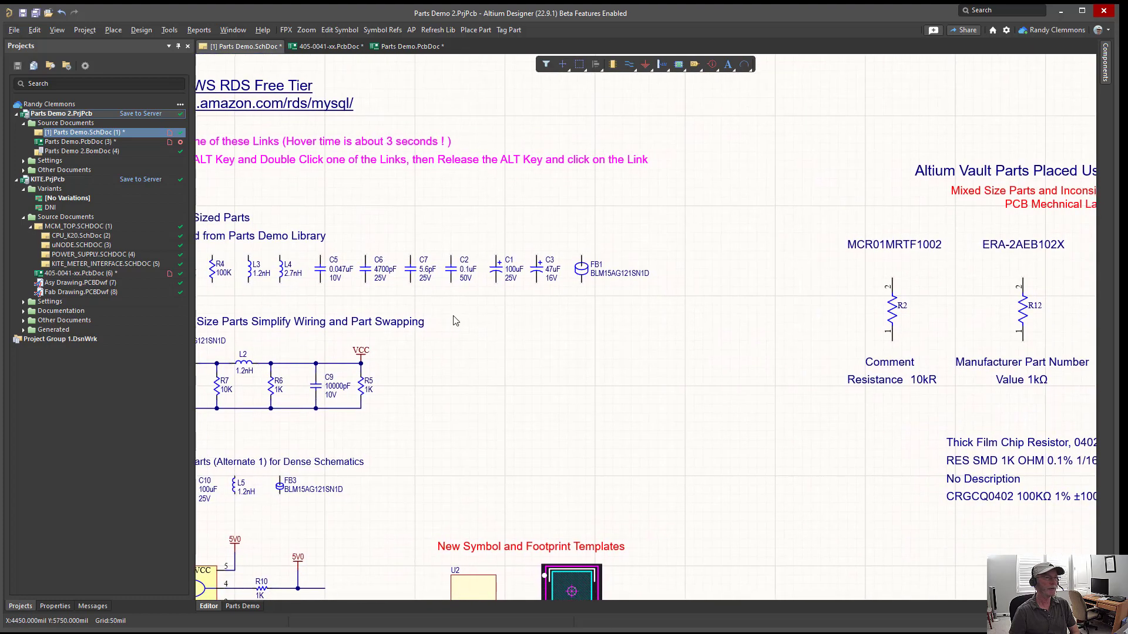
pyautogui.moveTo(689, 313); pyautogui.dragTo(459, 314, button='right')
pyautogui.moveTo(636, 330); pyautogui.dragTo(591, 311, button='middle')
pyautogui.moveTo(591, 310); pyautogui.dragTo(543, 318, button='right')
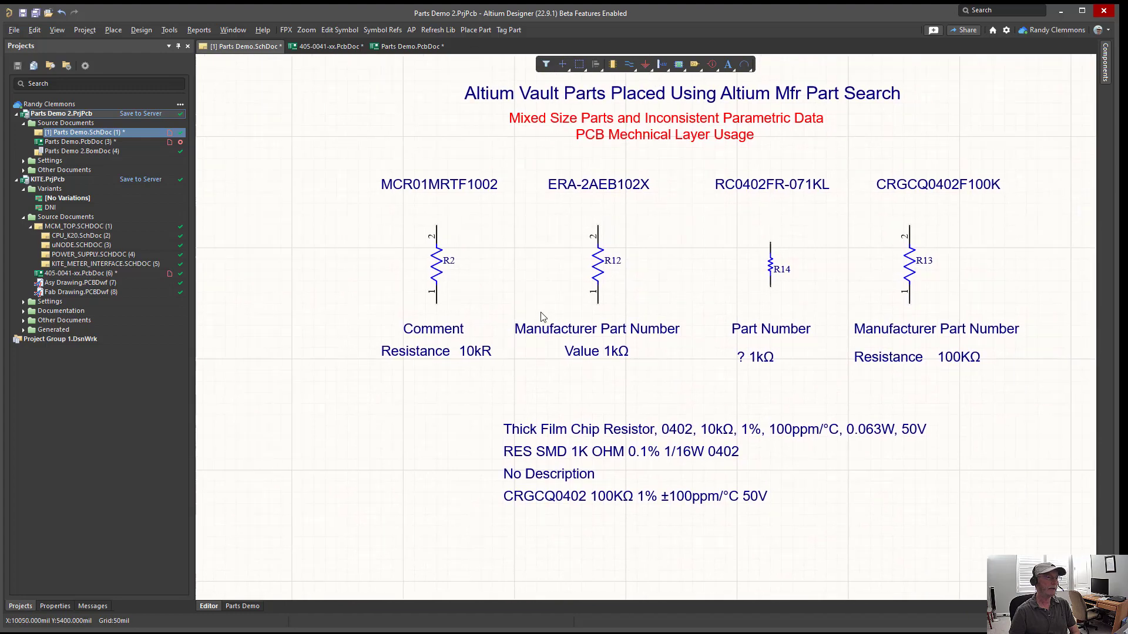
pyautogui.keyDown('ctrl'); pyautogui.scroll(1, 783, 295); pyautogui.keyUp('ctrl')
pyautogui.moveTo(655, 300); pyautogui.dragTo(680, 311, button='right')
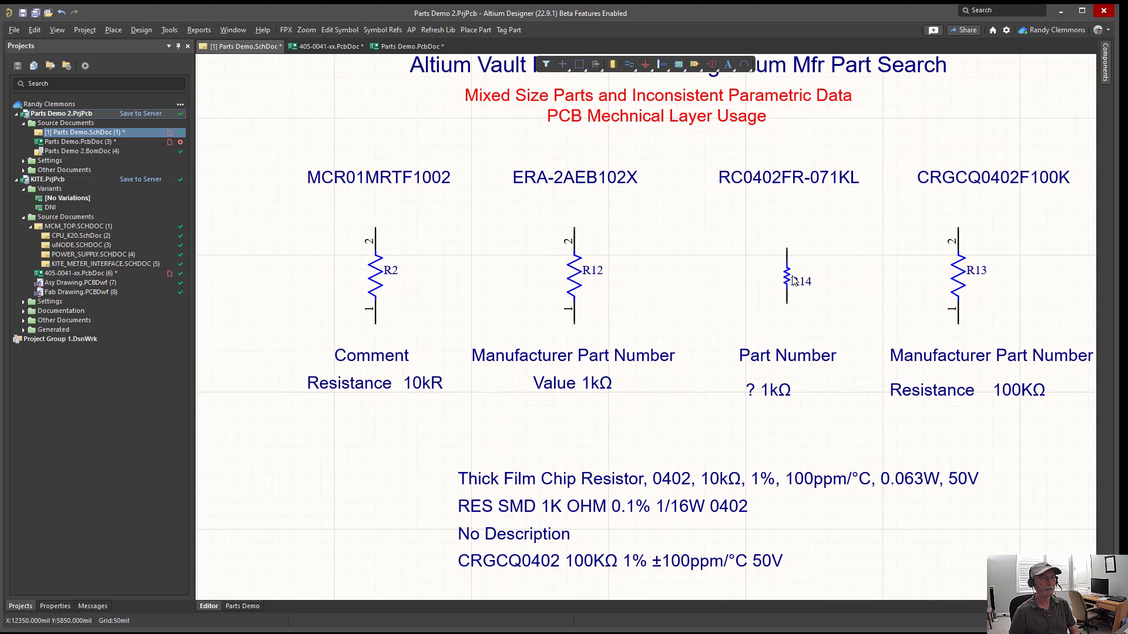
pyautogui.keyDown('ctrl'); pyautogui.scroll(-1, 614, 308); pyautogui.keyUp('ctrl')
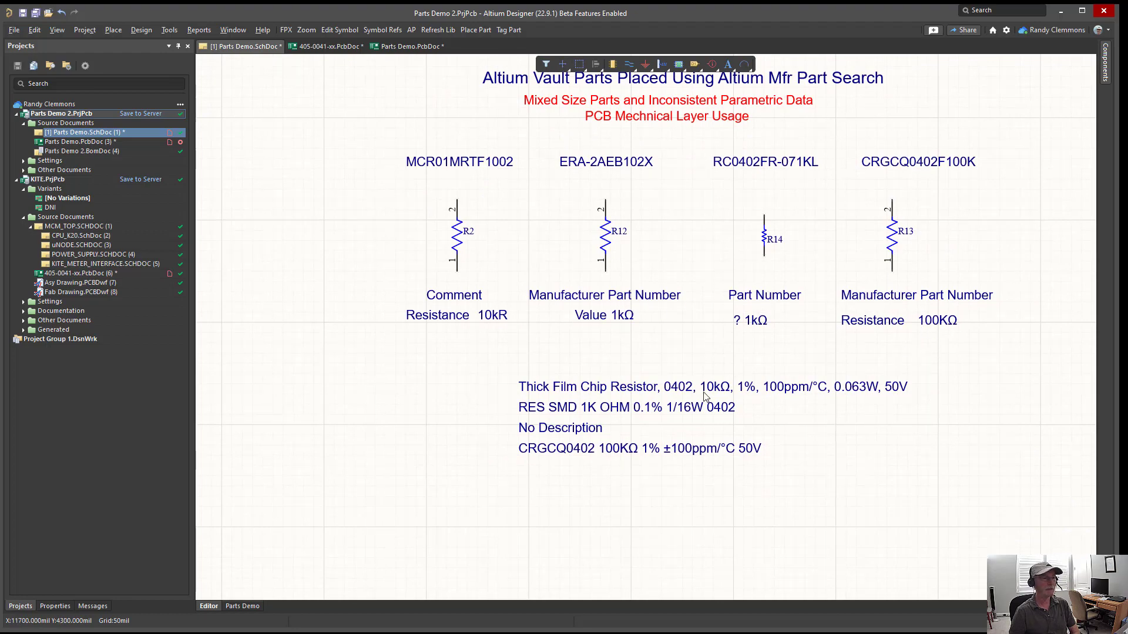
pyautogui.keyDown('ctrl'); pyautogui.scroll(-1, 706, 396); pyautogui.keyUp('ctrl')
pyautogui.keyDown('ctrl'); pyautogui.scroll(-1, 704, 395); pyautogui.keyUp('ctrl')
pyautogui.moveTo(560, 415); pyautogui.dragTo(731, 390, button='right')
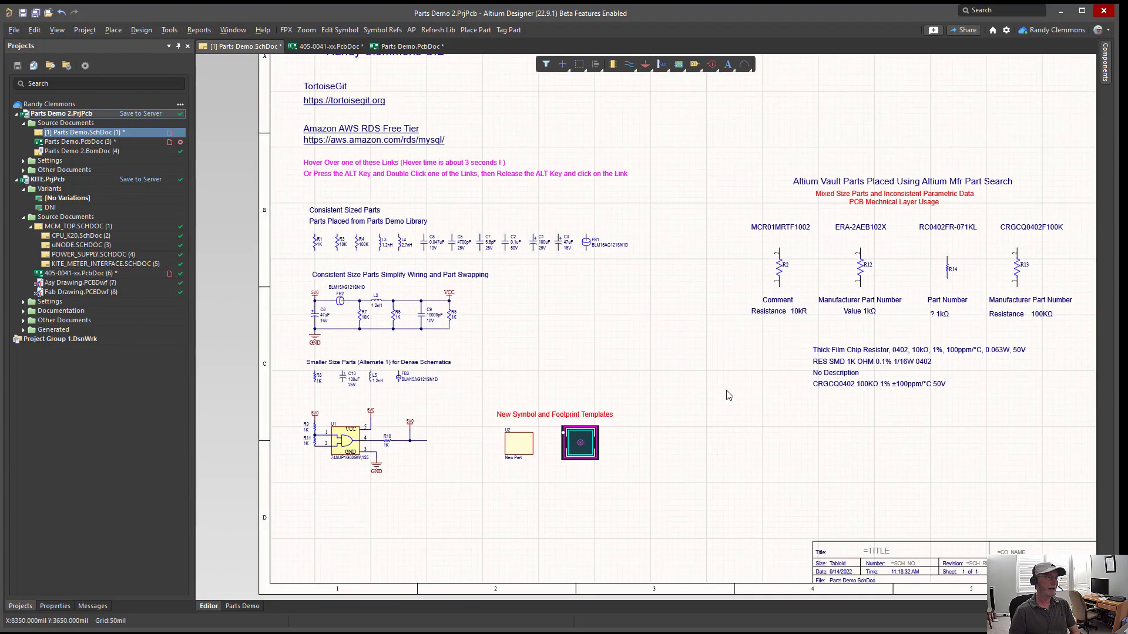
pyautogui.moveTo(593, 275); pyautogui.dragTo(541, 356, button='right')
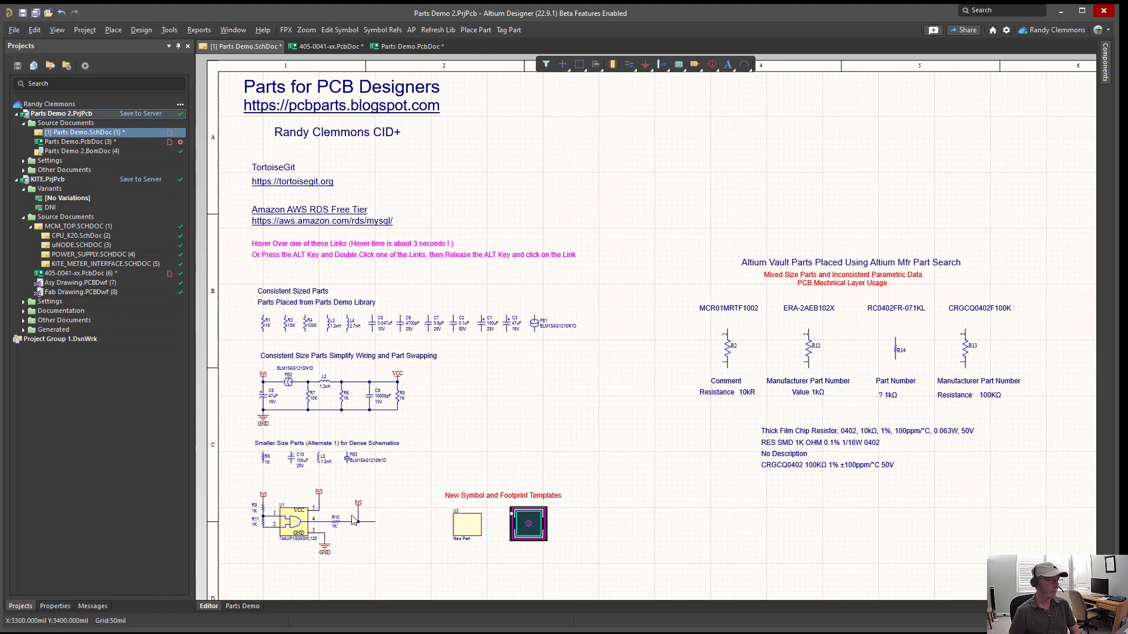
# Bring the Parts database window forward and position it over the schematic showing its record list
pyautogui.click(227, 599)
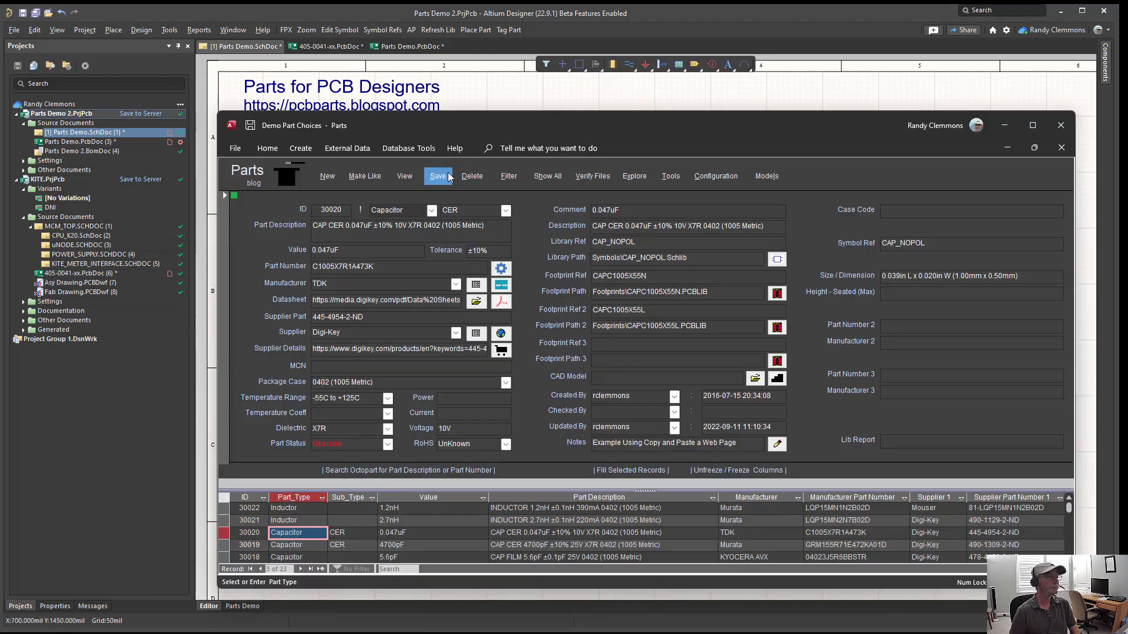
pyautogui.moveTo(441, 125); pyautogui.dragTo(475, 329)
pyautogui.click(438, 294)
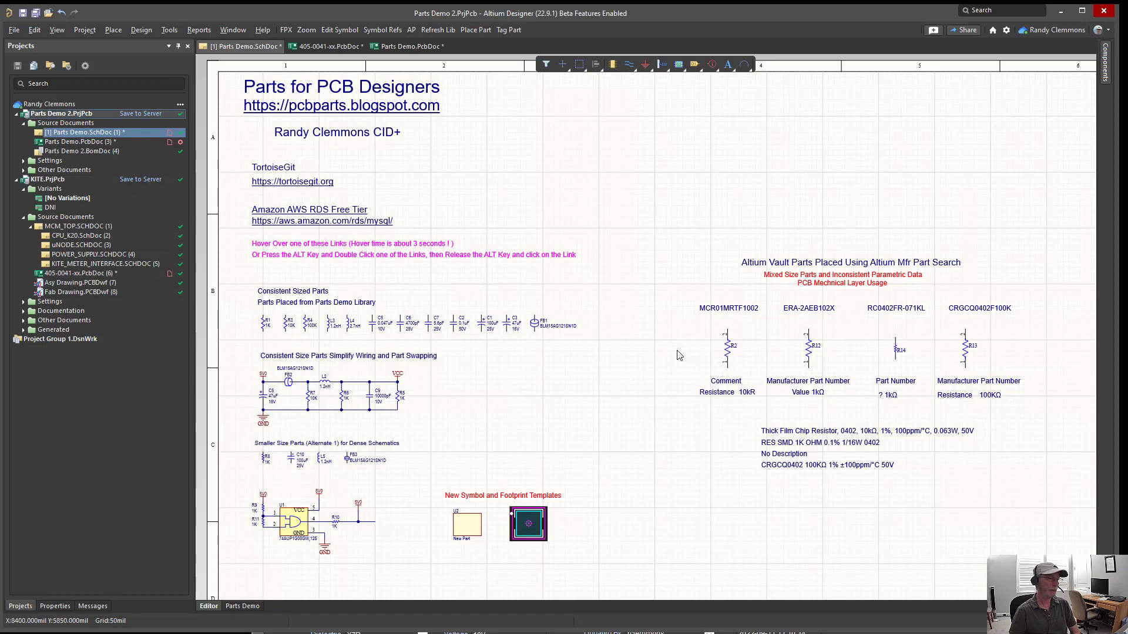
pyautogui.hotkey('alt', 'Tab')
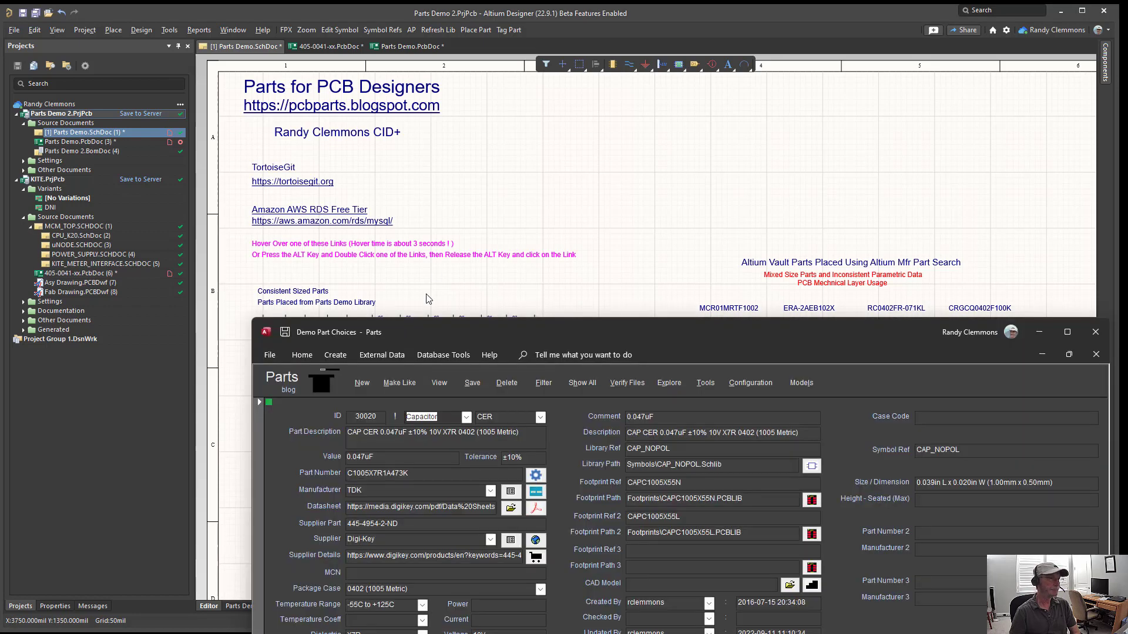
pyautogui.moveTo(437, 327); pyautogui.dragTo(442, 311)
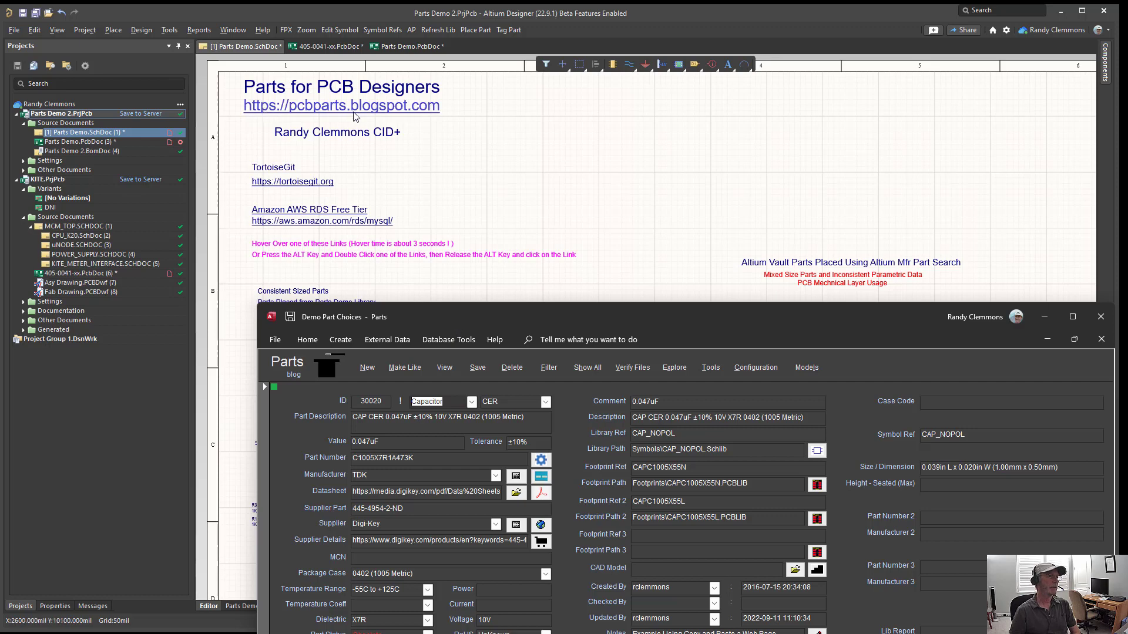
pyautogui.moveTo(453, 317); pyautogui.dragTo(418, 105)
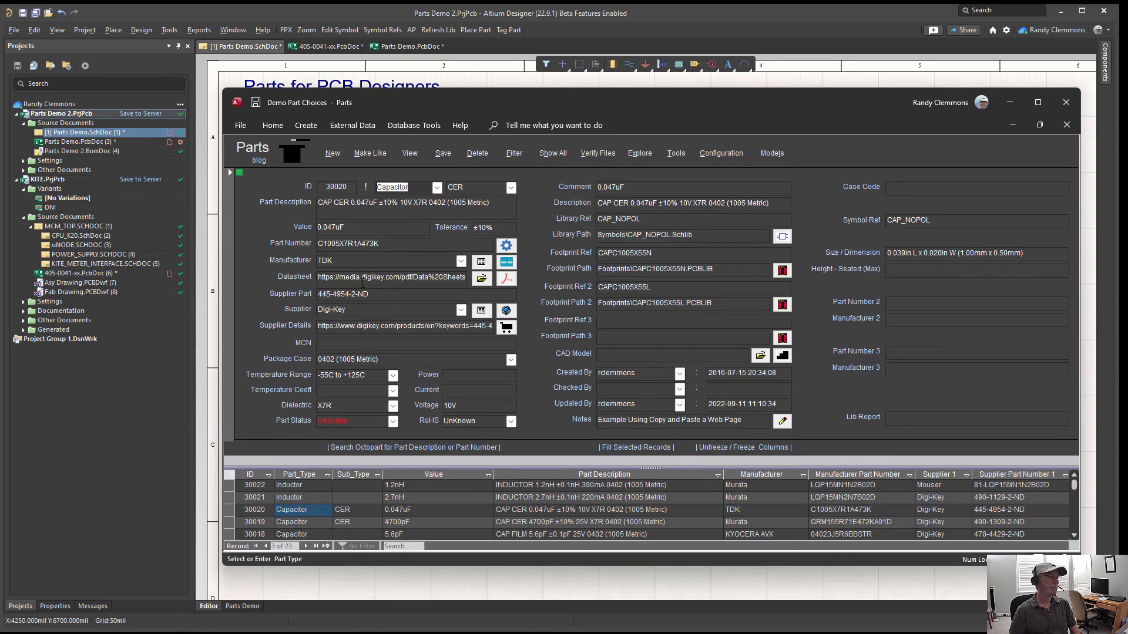
# Return to the 1.2nH inductor record, select its Manufacturer field, and bring up the Tools dialog
pyautogui.doubleClick(333, 186)
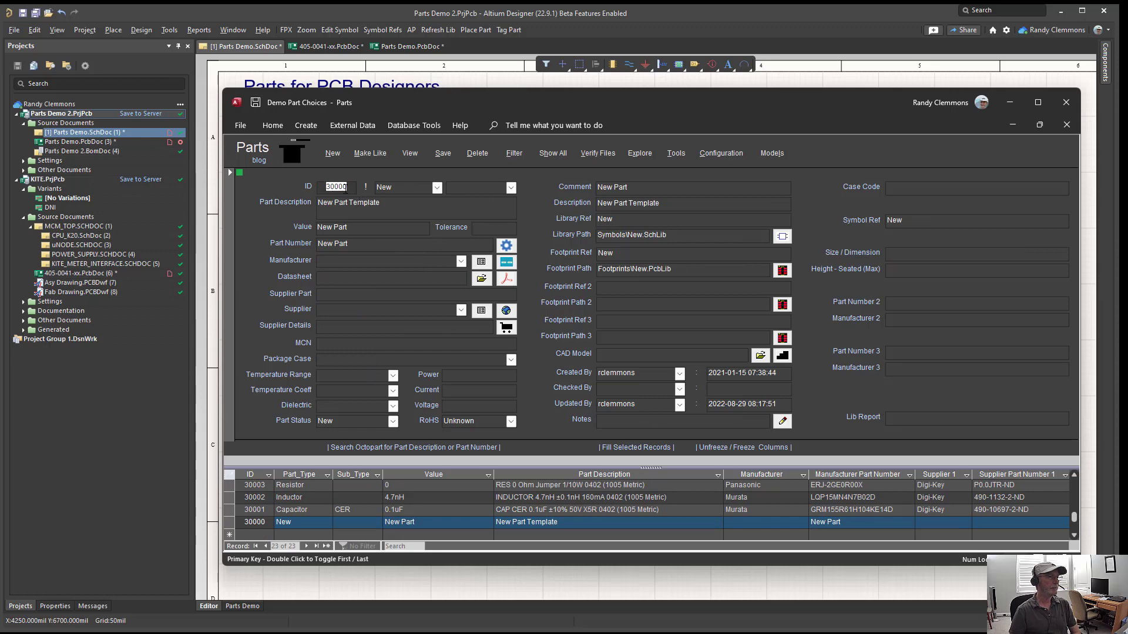
pyautogui.doubleClick(345, 187)
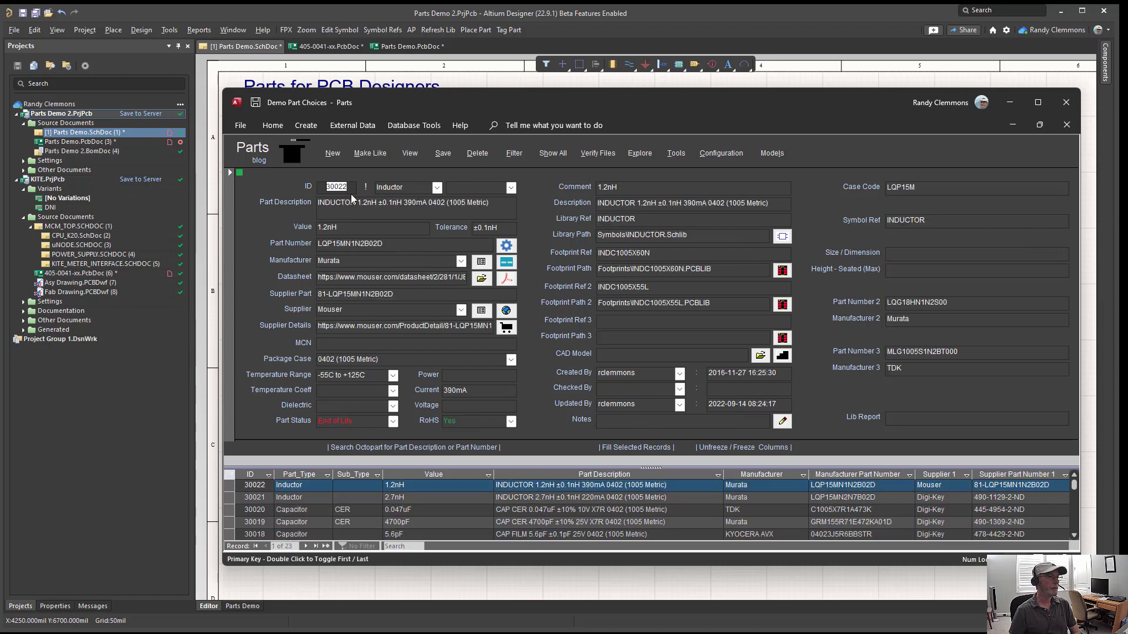
pyautogui.click(357, 261)
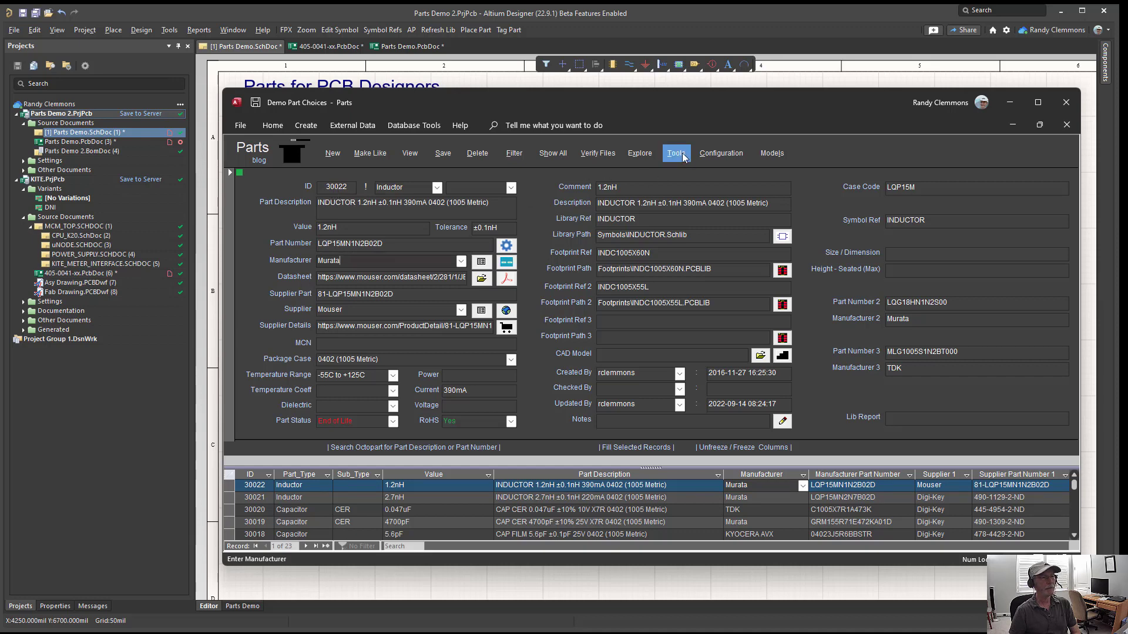
pyautogui.click(676, 154)
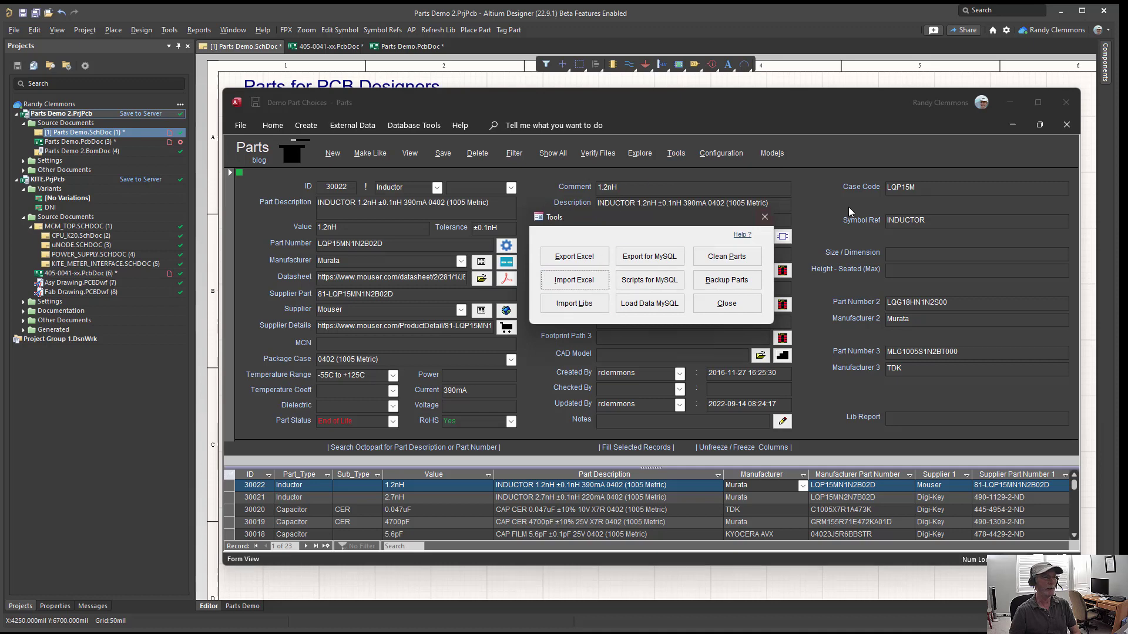
# Close the Tools dialog and scroll back to the 1.2nH Murata inductor record 30022
pyautogui.click(764, 217)
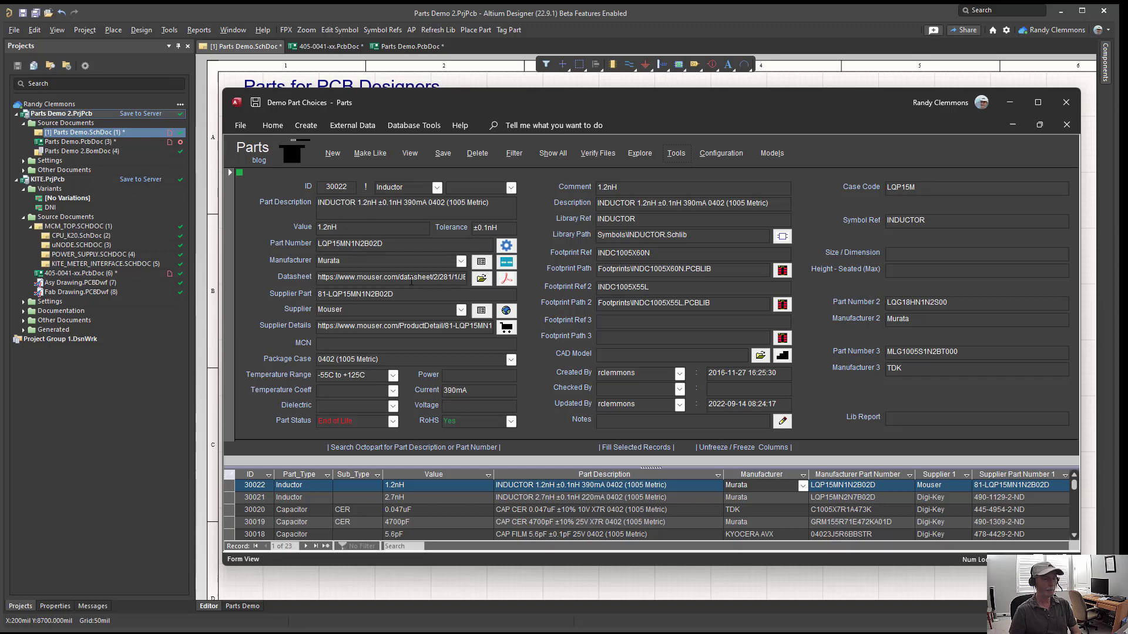
pyautogui.scroll(-2, 412, 280)
pyautogui.scroll(2, 411, 280)
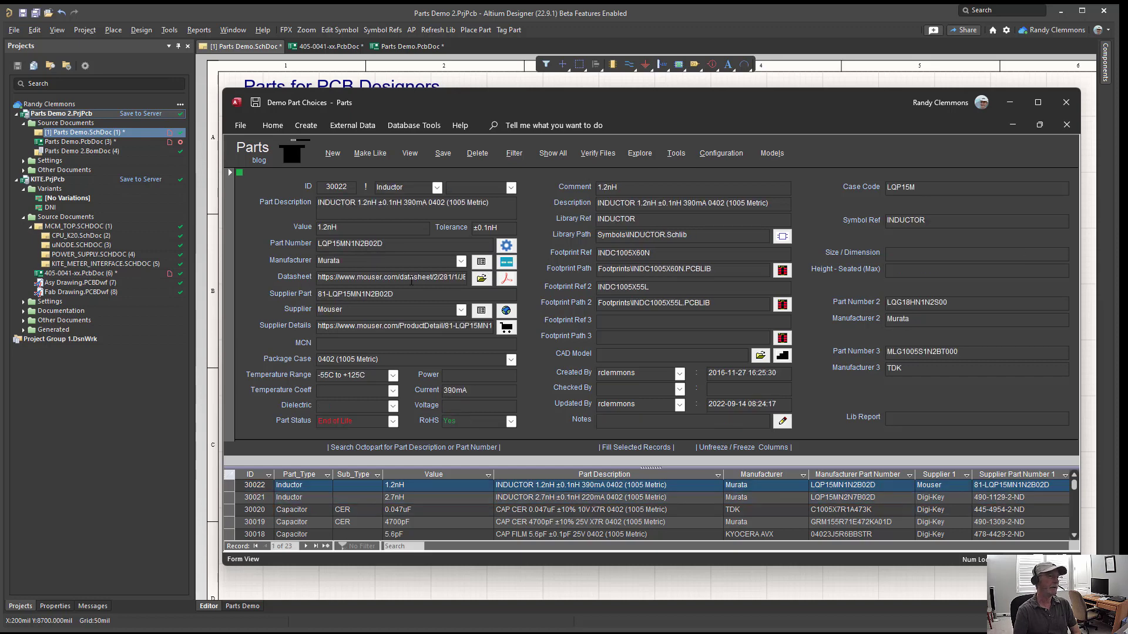
pyautogui.scroll(-2, 411, 281)
pyautogui.scroll(2, 411, 281)
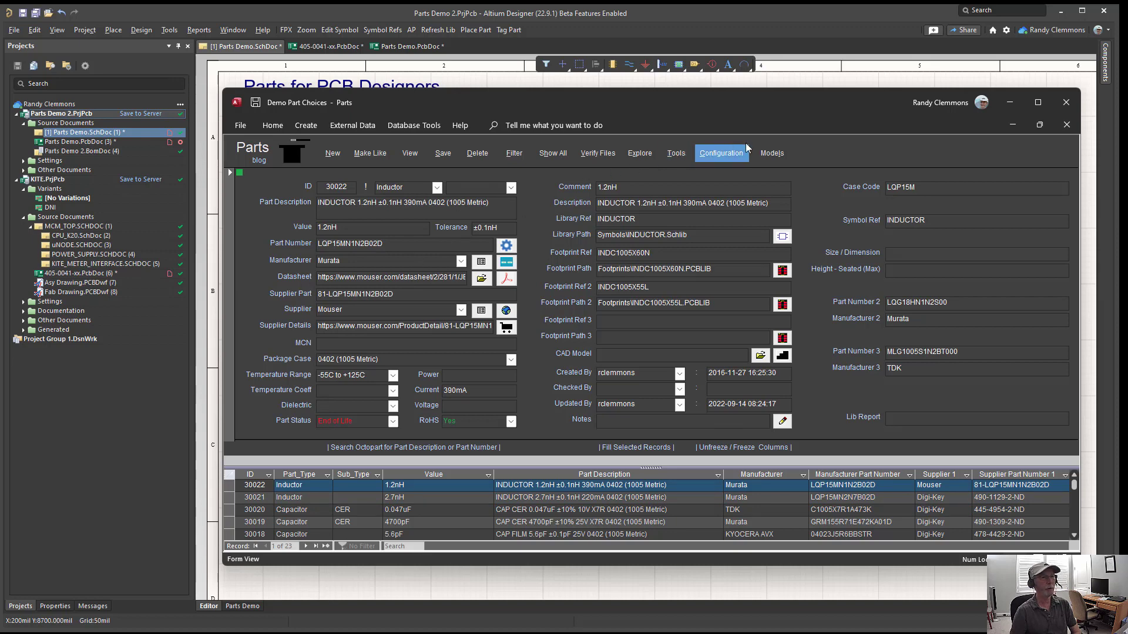
# Open the Search for Symbols, Footprints and Models dialog from the command bar and move it aside
pyautogui.click(766, 156)
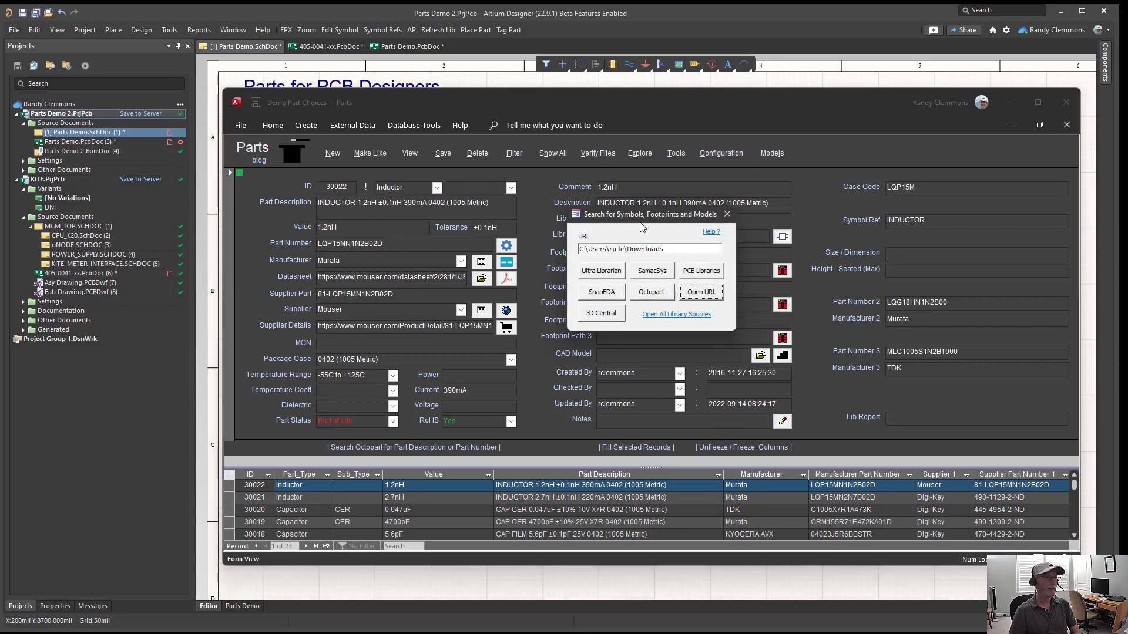
pyautogui.moveTo(630, 216); pyautogui.dragTo(595, 182)
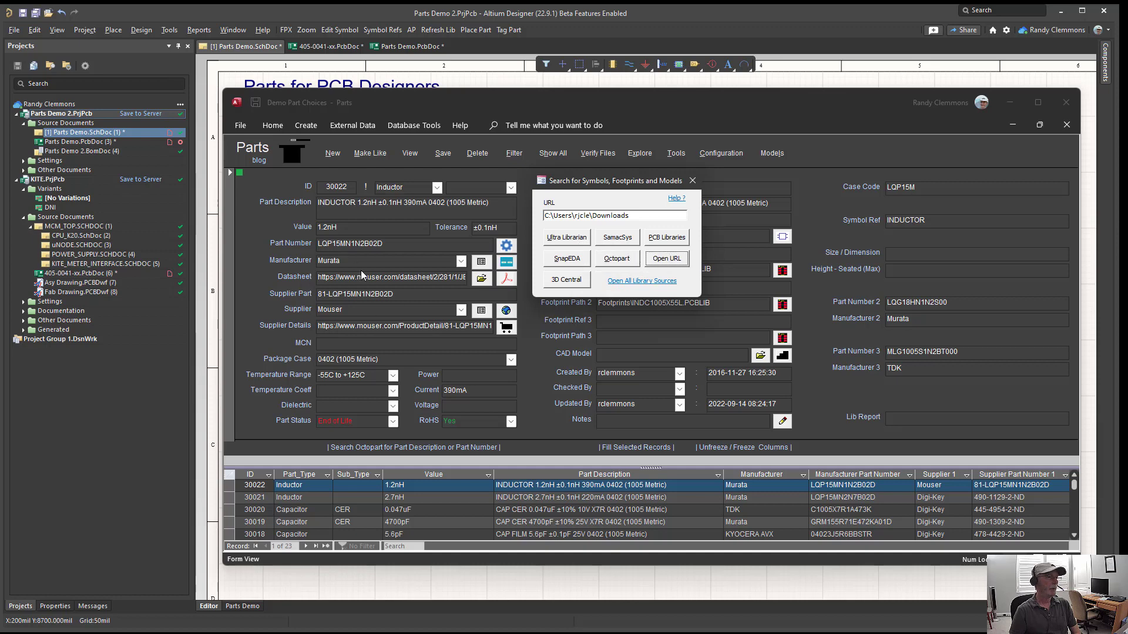
# Look up LQP15MN1N2B02D on SnapEDA and download its symbol and footprint zip in the chosen CAD format
pyautogui.click(567, 262)
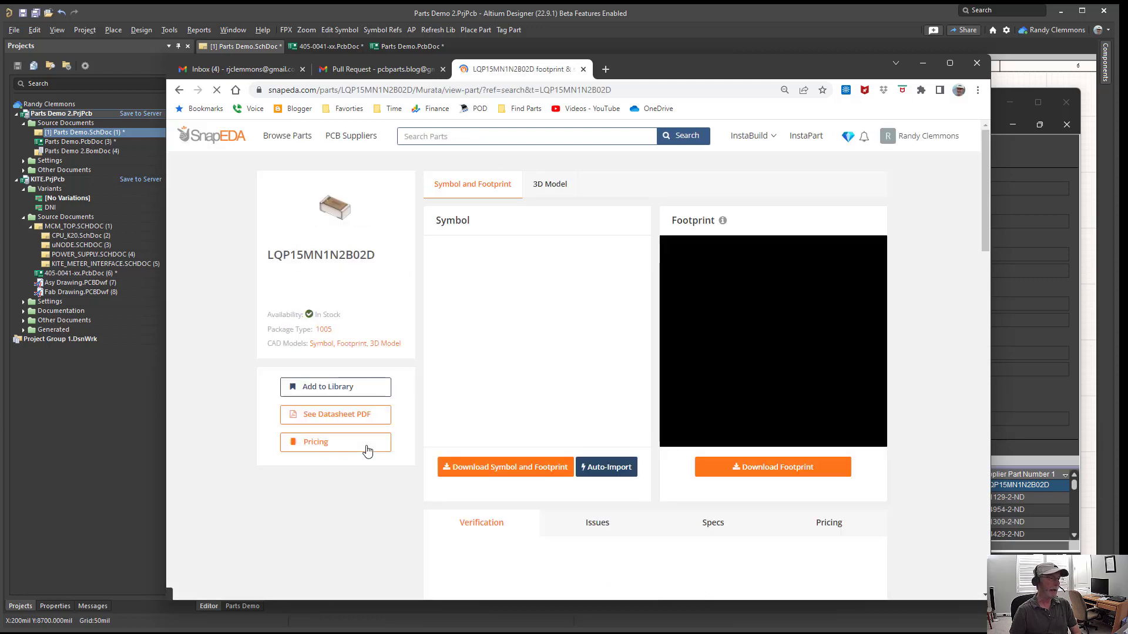
pyautogui.click(507, 469)
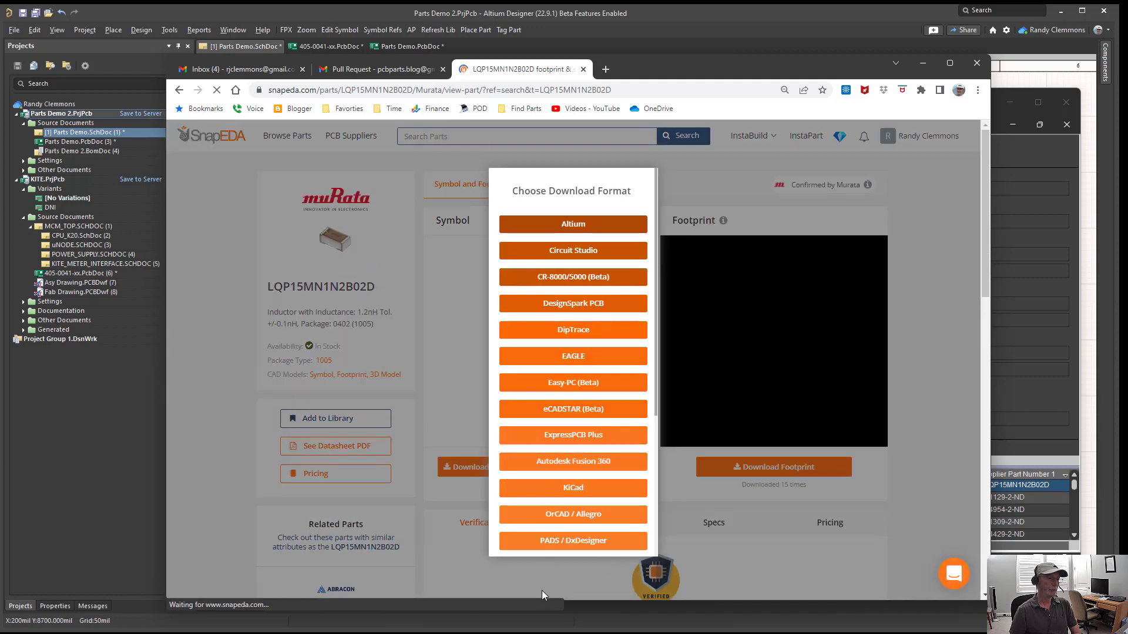
pyautogui.click(565, 513)
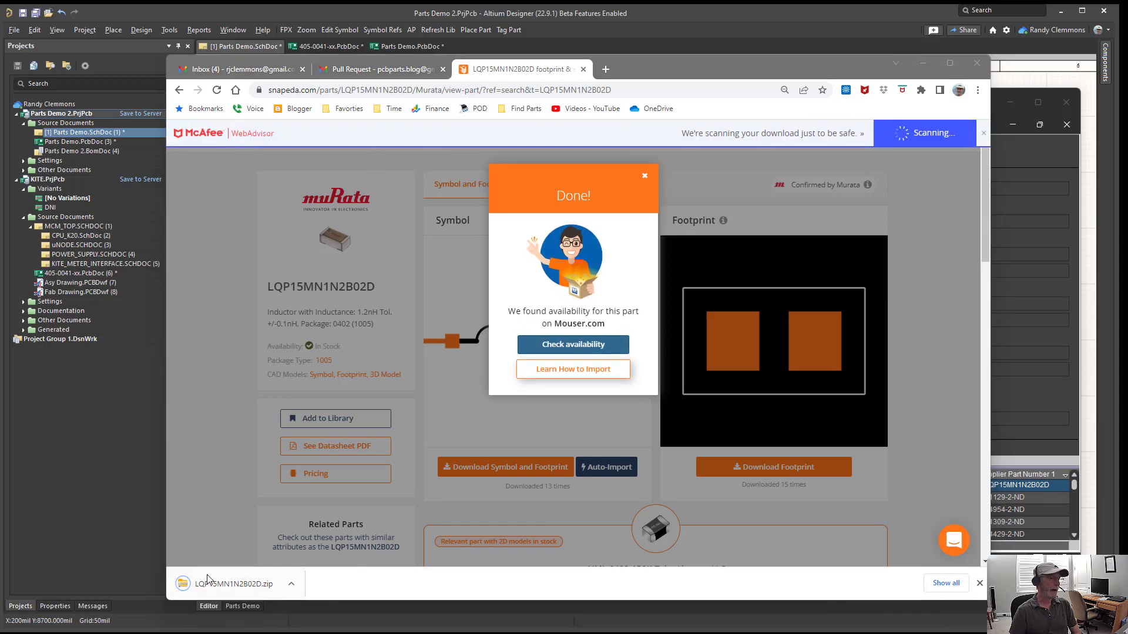
pyautogui.moveTo(646, 56); pyautogui.dragTo(931, 33)
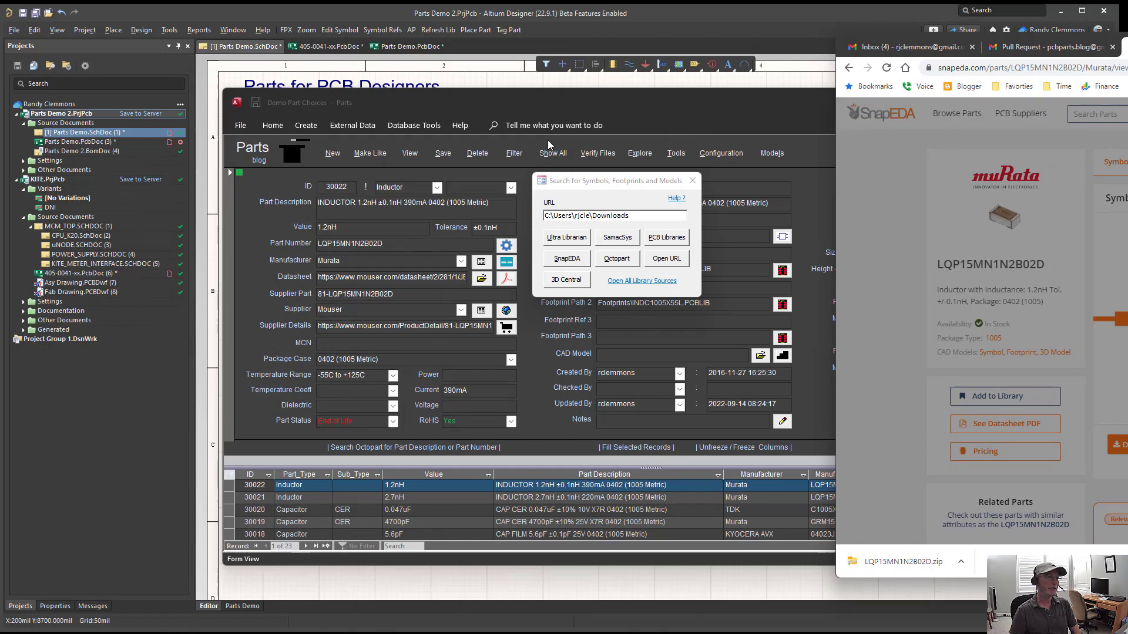
# Browse for the CAD Model file and drop LQP15MN1N2B02D.zip into the Parts\CAD Models folder
pyautogui.moveTo(571, 185); pyautogui.dragTo(350, 188)
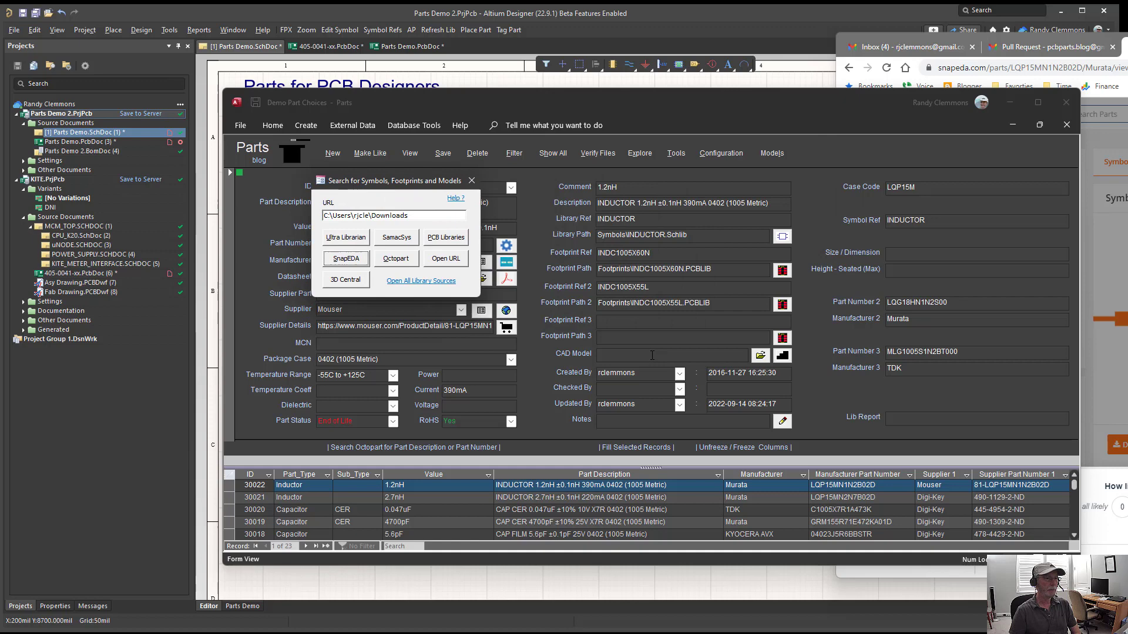
pyautogui.click(651, 355)
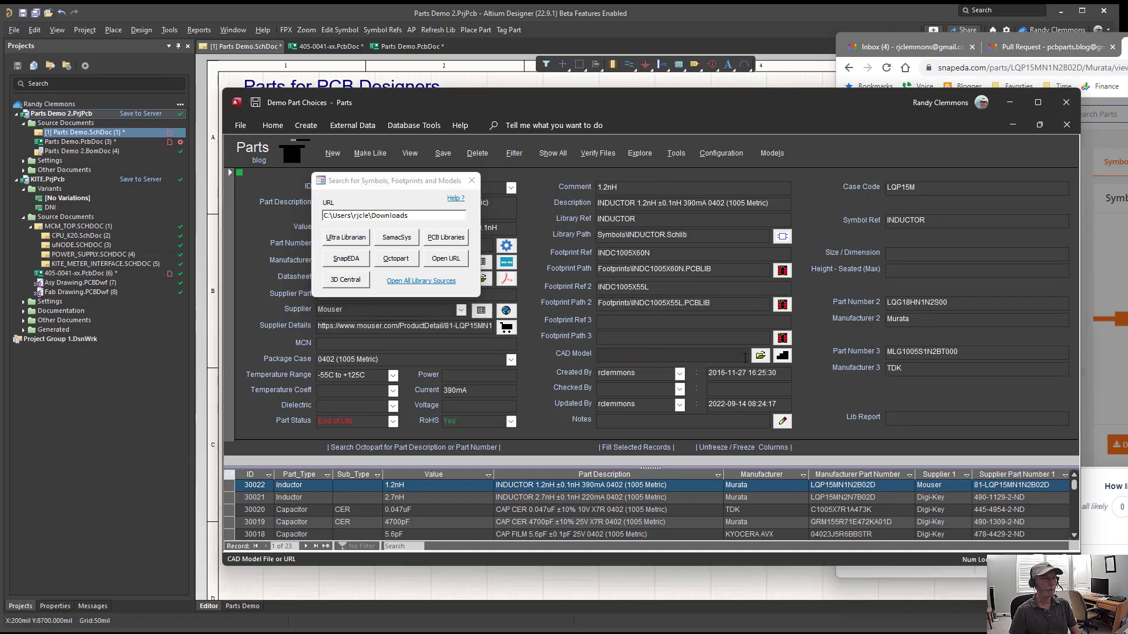
pyautogui.click(761, 355)
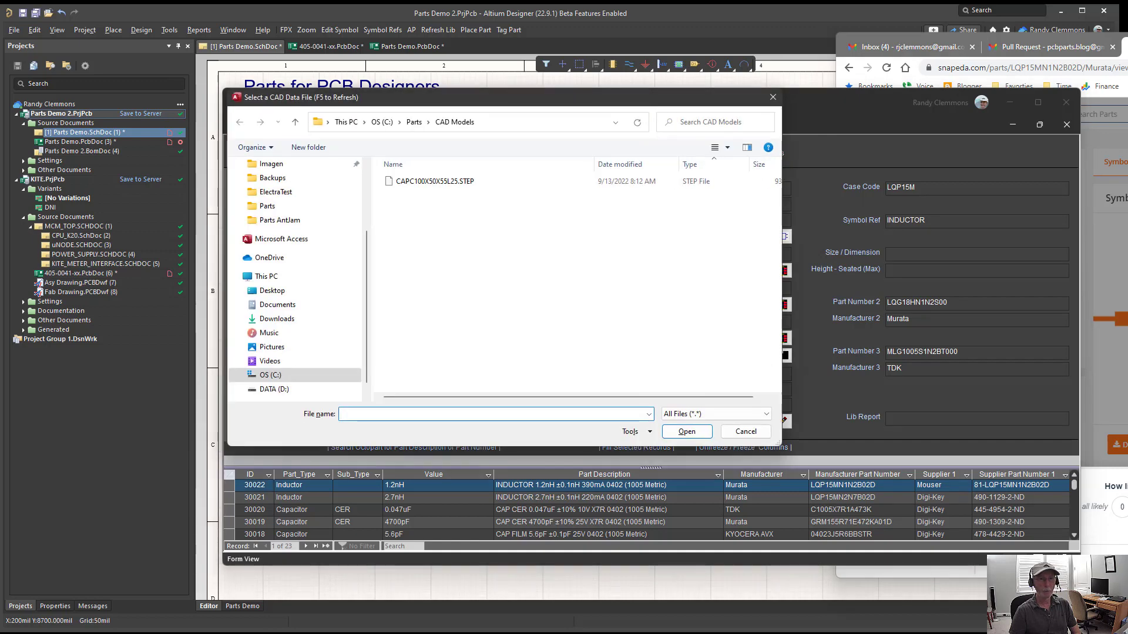
pyautogui.click(903, 573)
pyautogui.moveTo(904, 561); pyautogui.dragTo(423, 281)
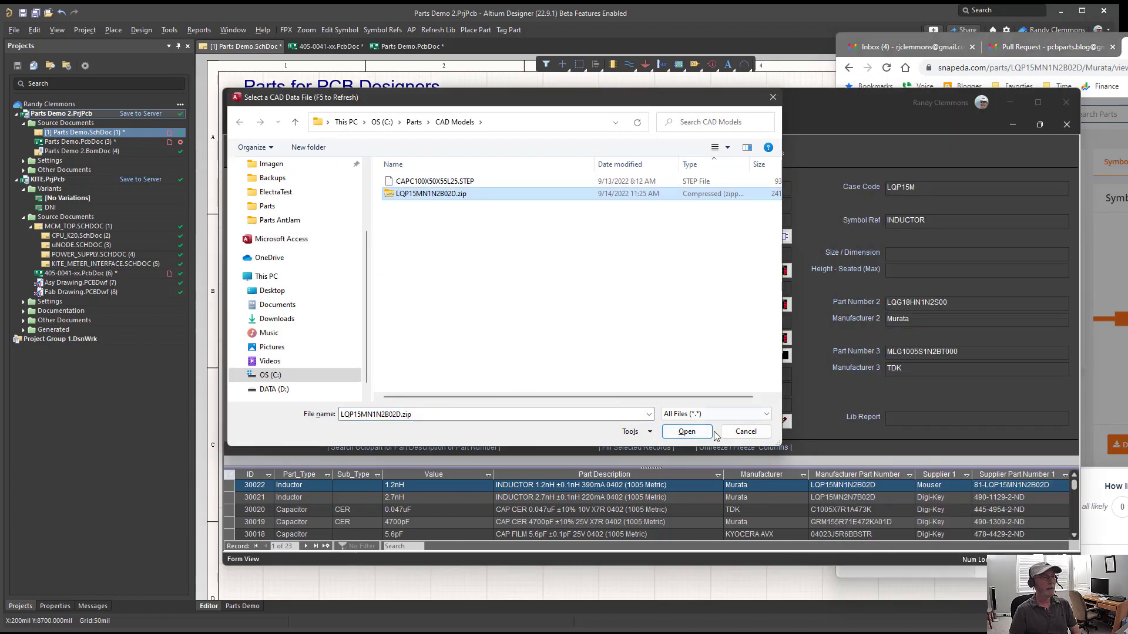
# Extract LQP15MN1N2B02D.zip into its own LQP15MN1N2B02D folder and close the extracted-files window
pyautogui.rightClick(417, 197)
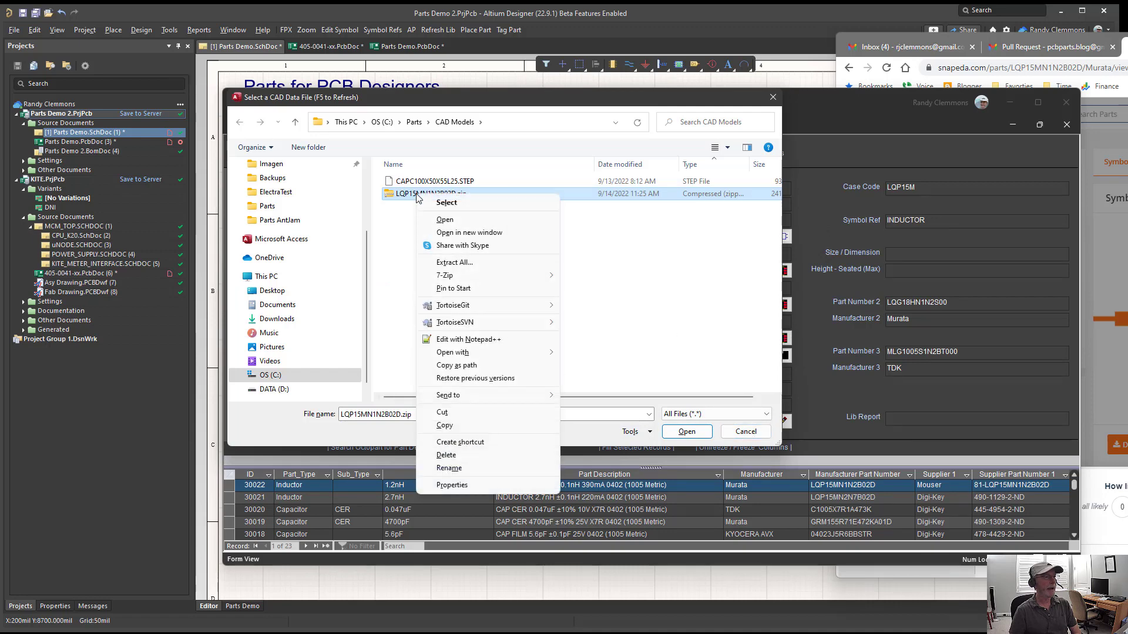
pyautogui.click(462, 263)
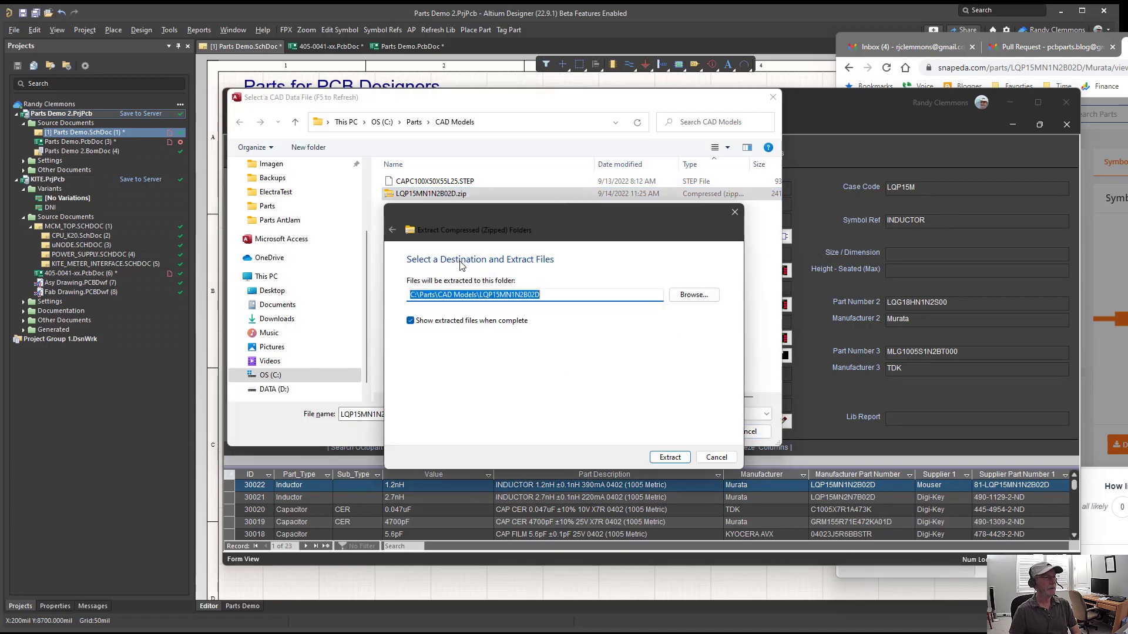
pyautogui.click(655, 456)
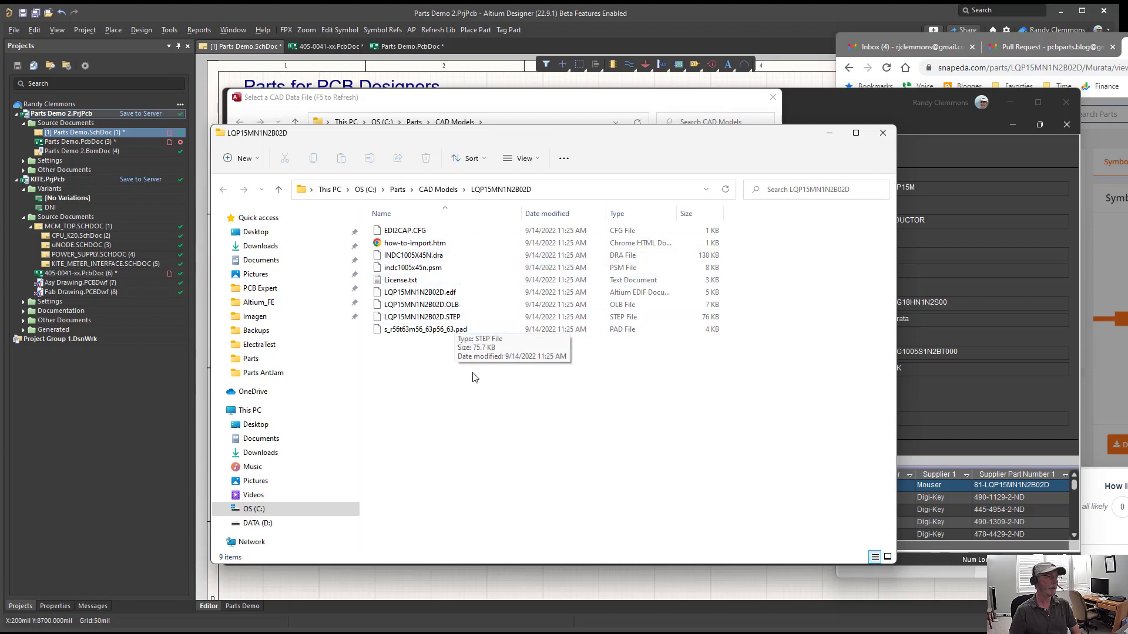
pyautogui.click(883, 132)
pyautogui.click(772, 98)
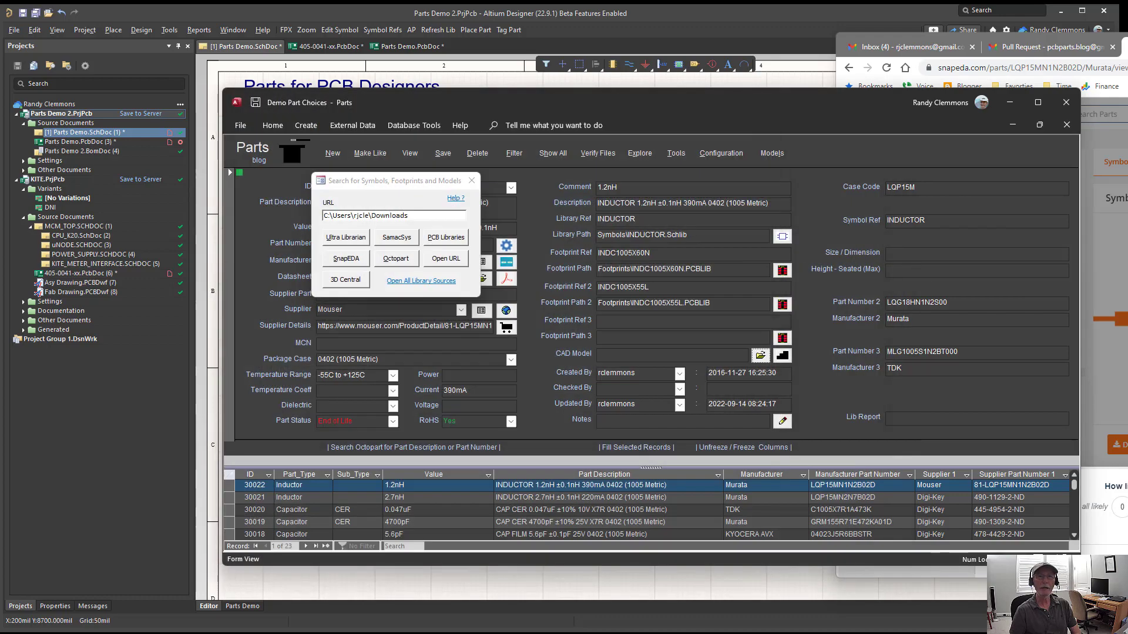
pyautogui.moveTo(1125, 38); pyautogui.dragTo(823, 61)
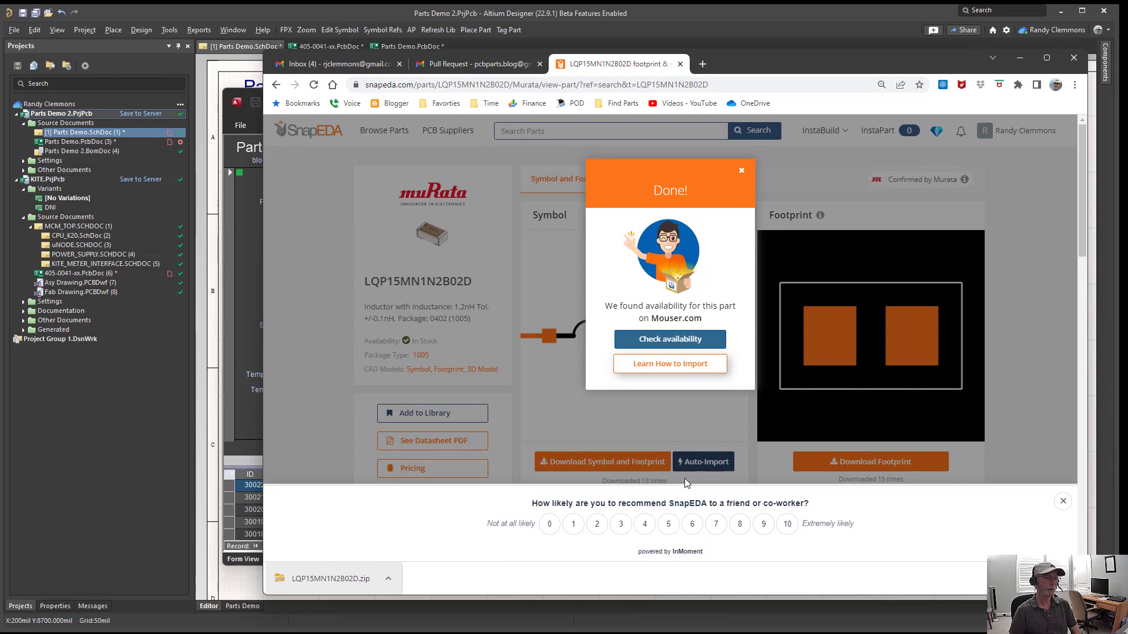
pyautogui.click(741, 172)
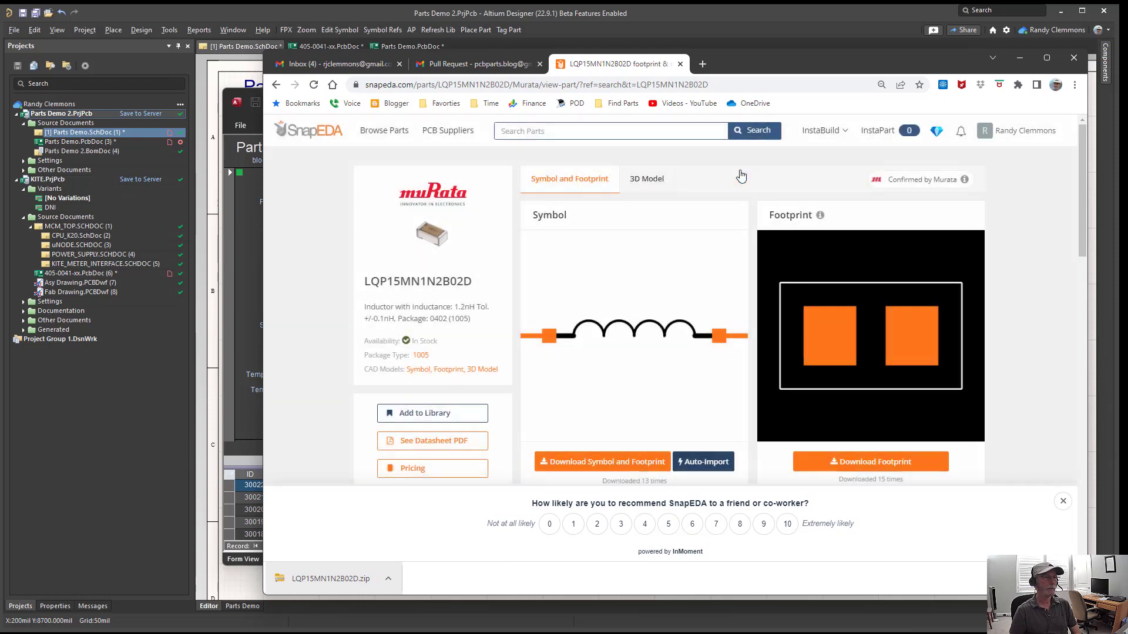
pyautogui.click(598, 468)
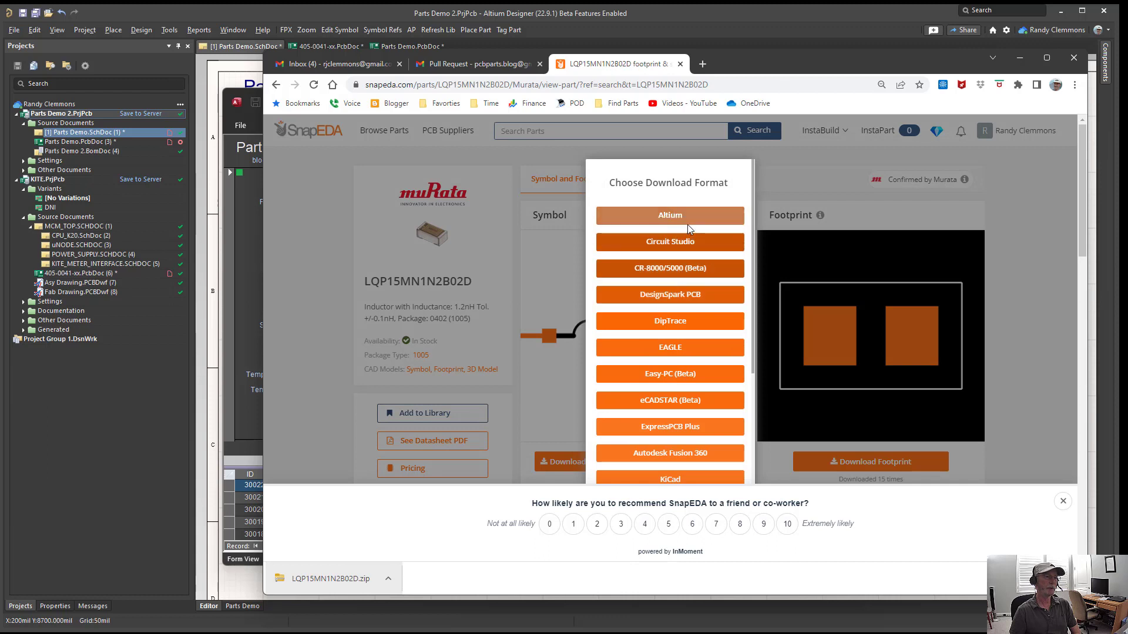
pyautogui.scroll(-4, 662, 276)
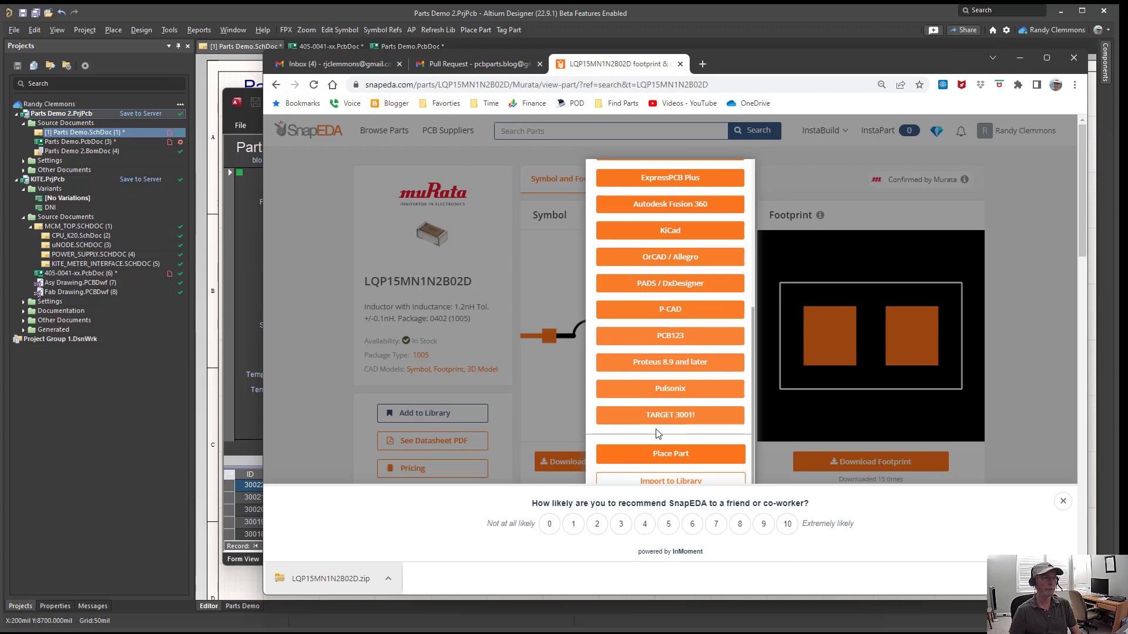
pyautogui.scroll(4, 656, 433)
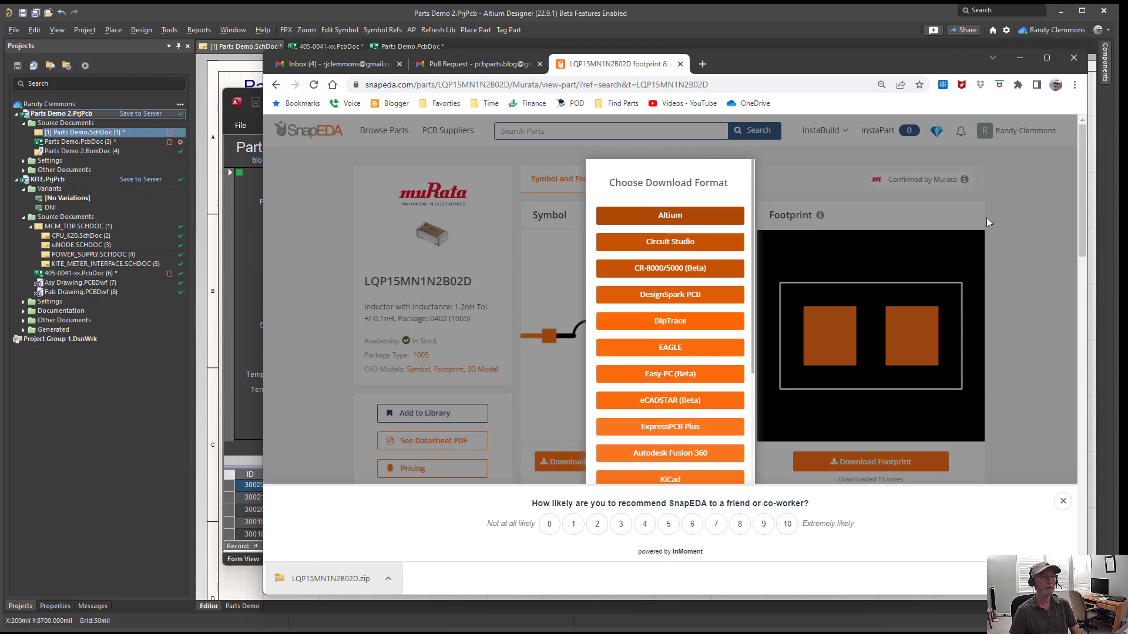
pyautogui.click(1046, 205)
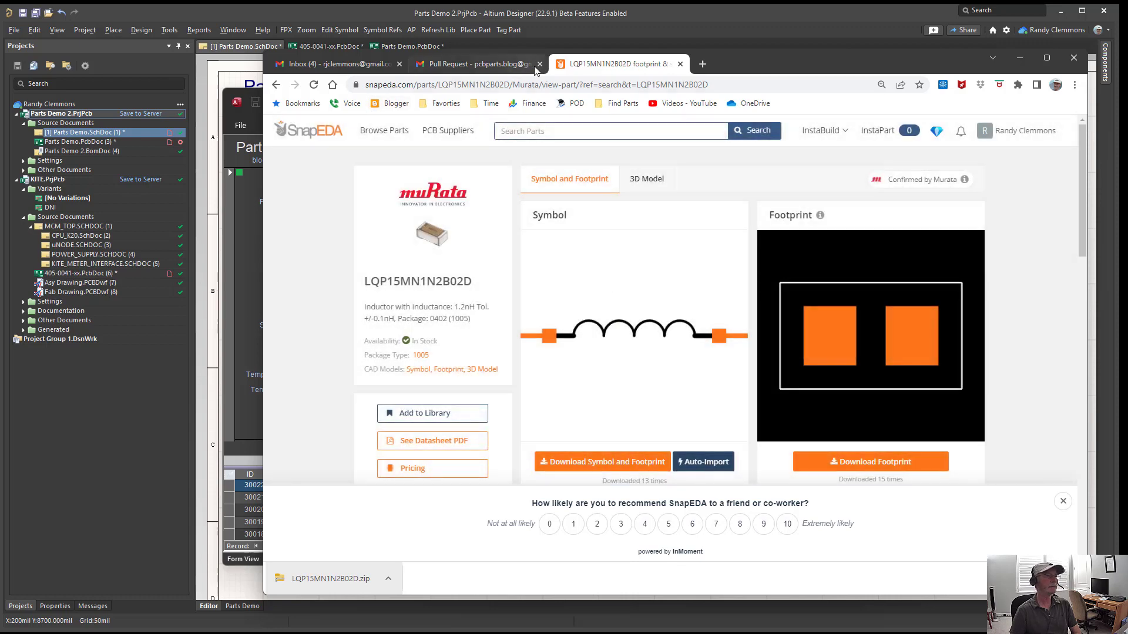
# Move the model search window right and open all library source sites for LQP15MN1N2B02D
pyautogui.click(1020, 57)
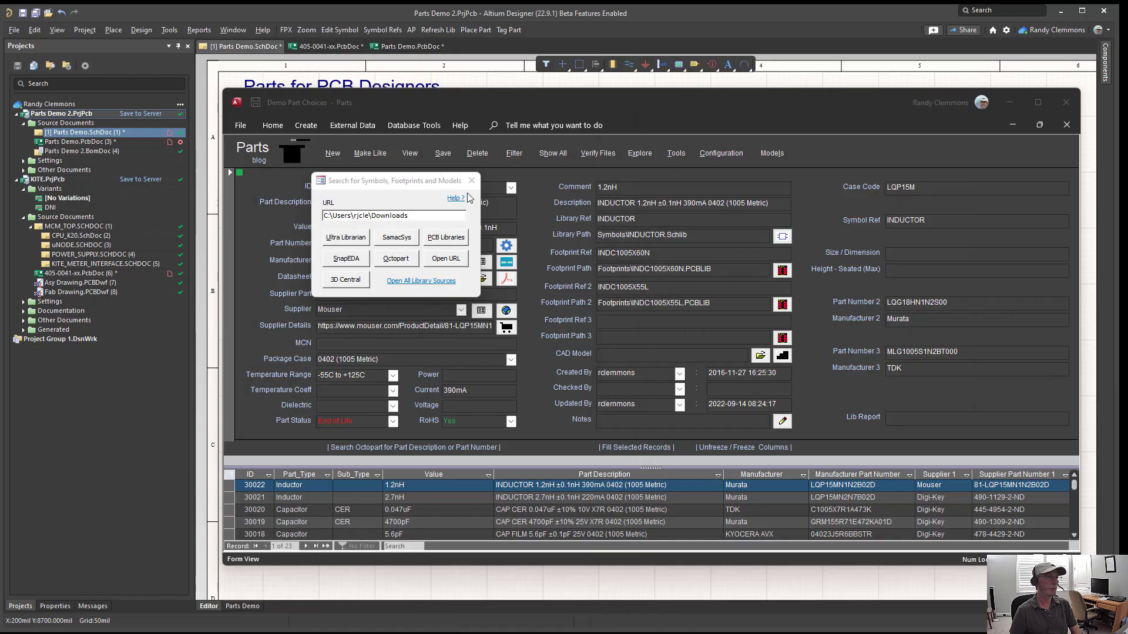
pyautogui.moveTo(394, 184); pyautogui.dragTo(651, 241)
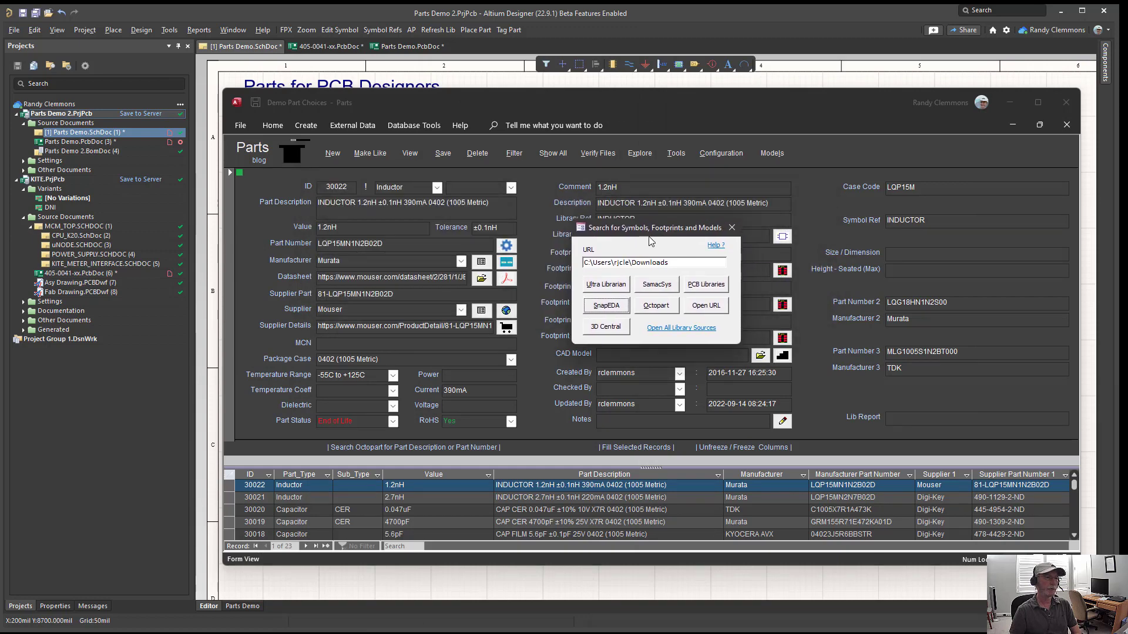
pyautogui.click(668, 334)
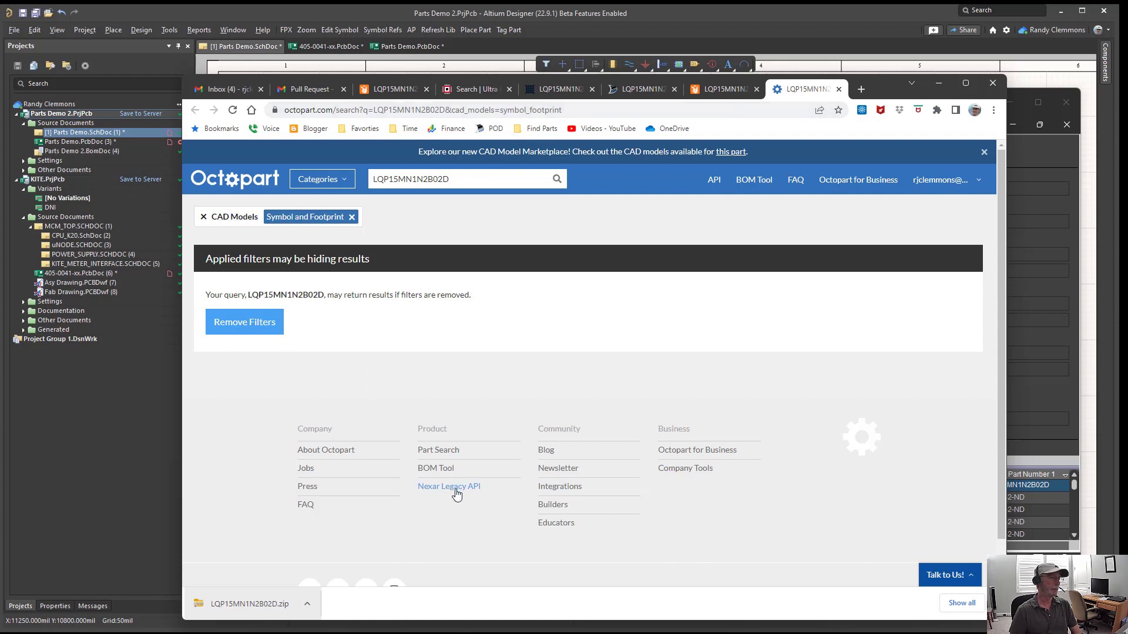
# Clear Octopart's CAD model filter and check SnapEDA, PCB Libraries and Component Search Engine for LQP15MN1N2B02D
pyautogui.click(244, 327)
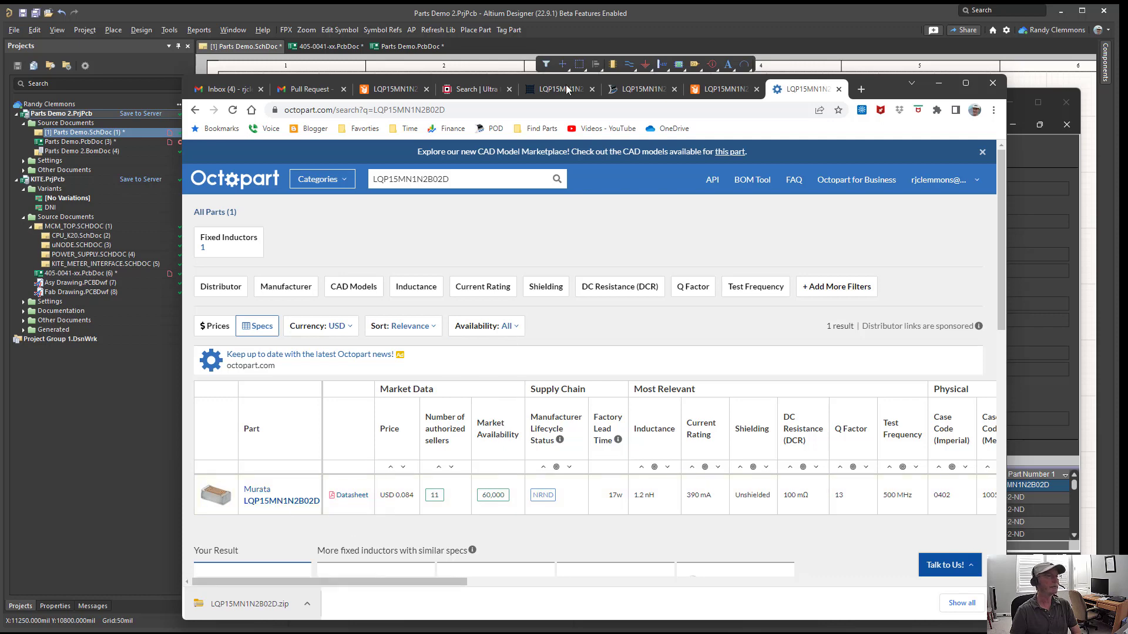
pyautogui.click(723, 89)
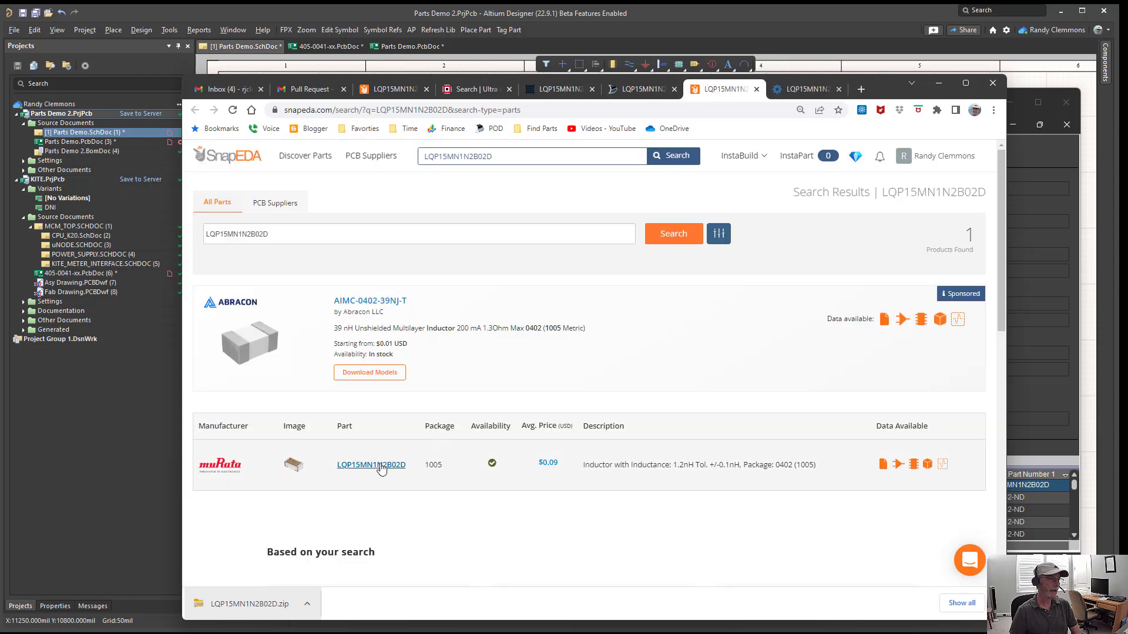
pyautogui.click(629, 91)
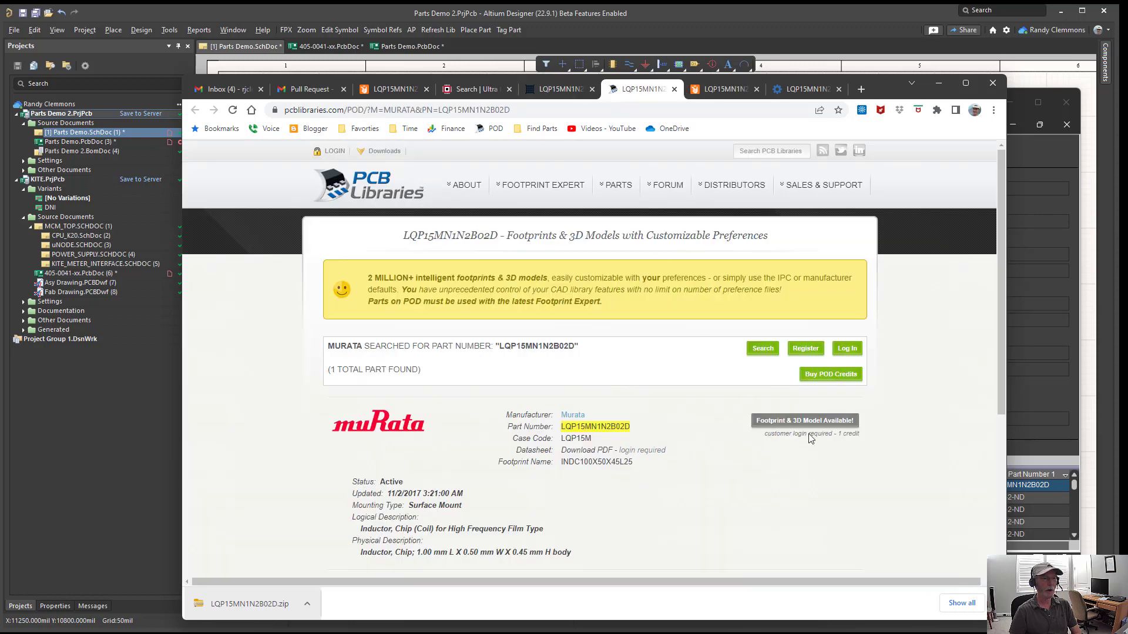
pyautogui.click(570, 89)
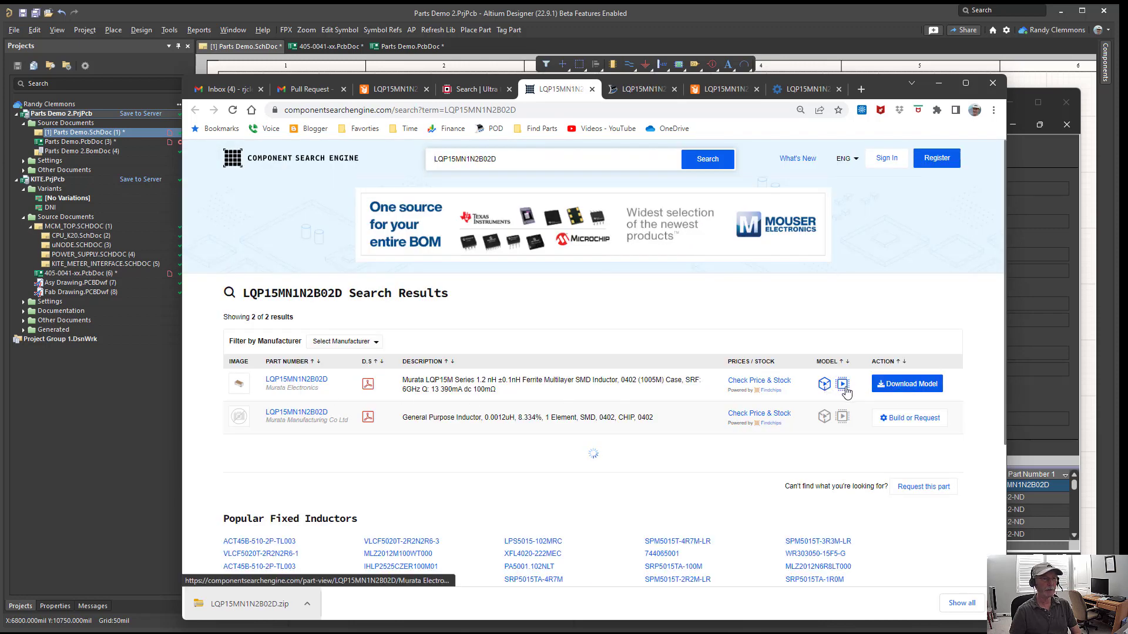
# Confirm Ultra Librarian has no models for the inductor, then return to the parts database
pyautogui.click(473, 89)
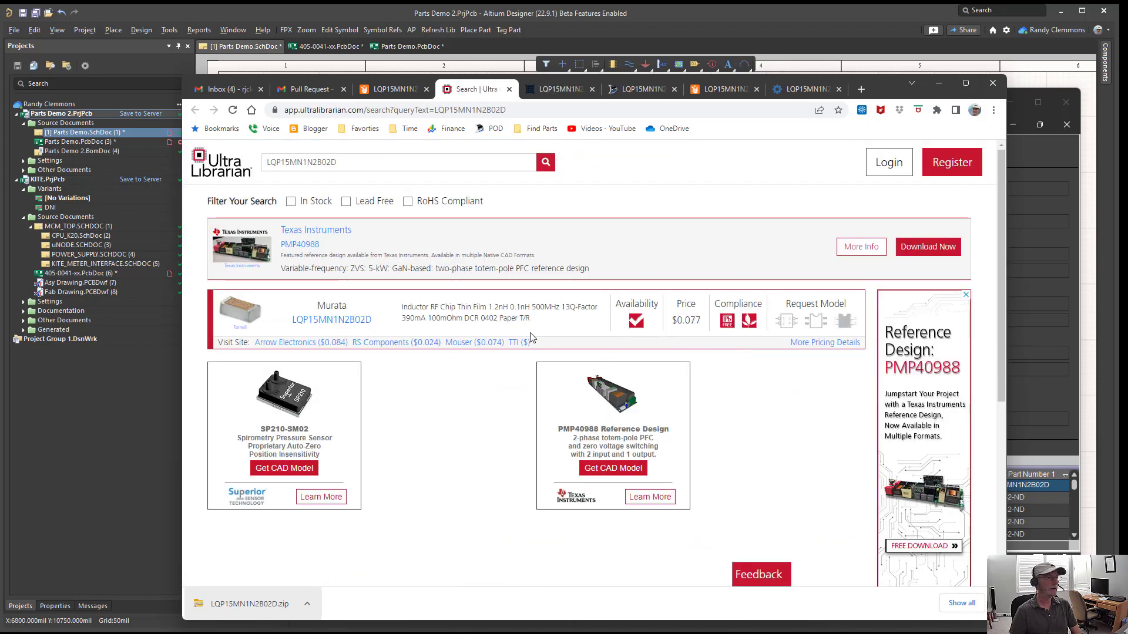
pyautogui.click(327, 322)
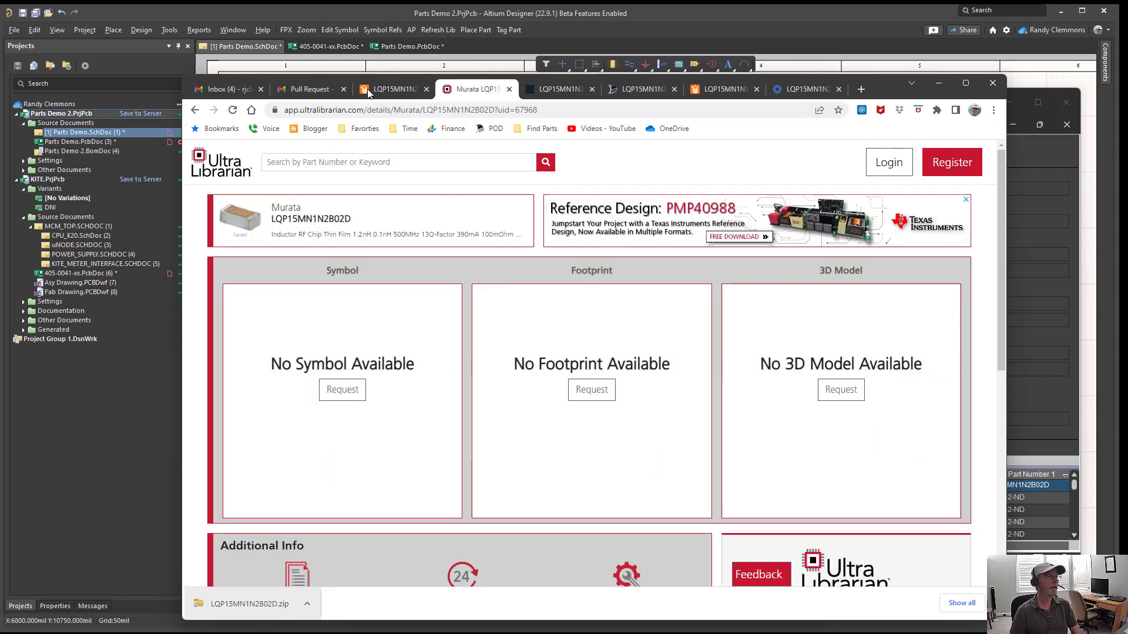
pyautogui.click(938, 88)
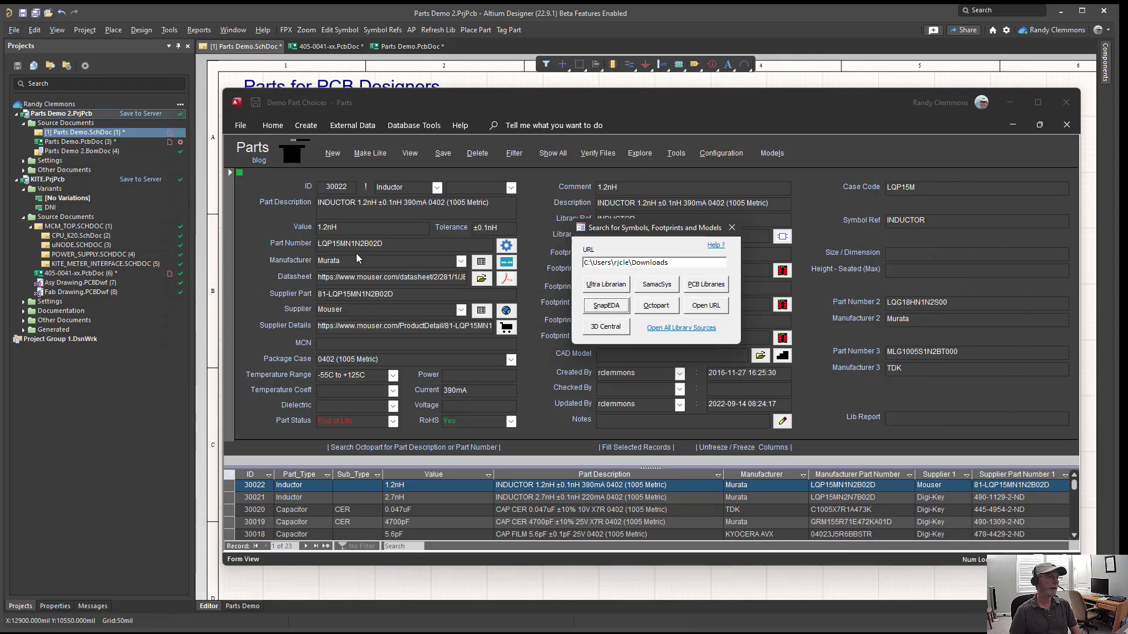
# Move to TDK capacitor record 30020 (C1005X7R1A473K) and search all library sources for it
pyautogui.click(411, 259)
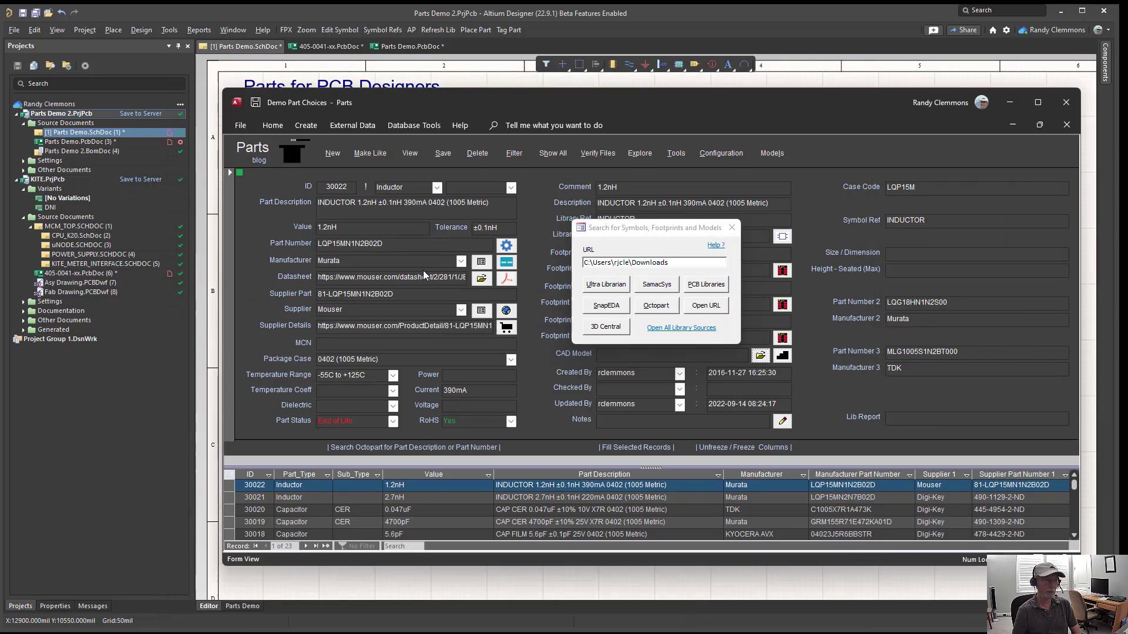
pyautogui.scroll(-1, 424, 274)
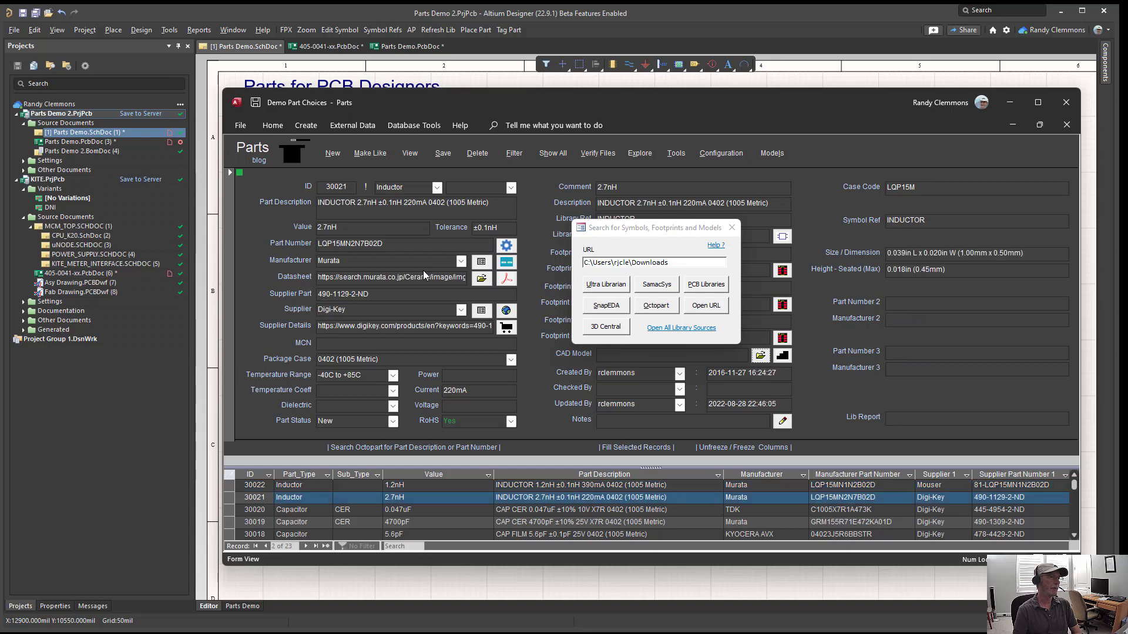
pyautogui.scroll(-1, 424, 275)
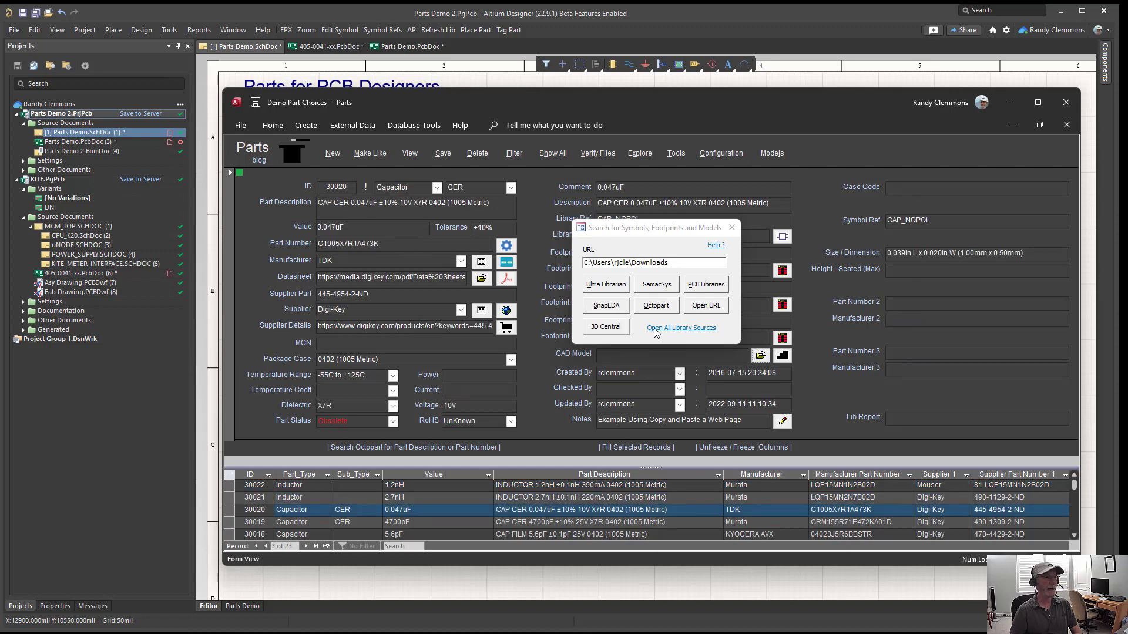
pyautogui.click(686, 330)
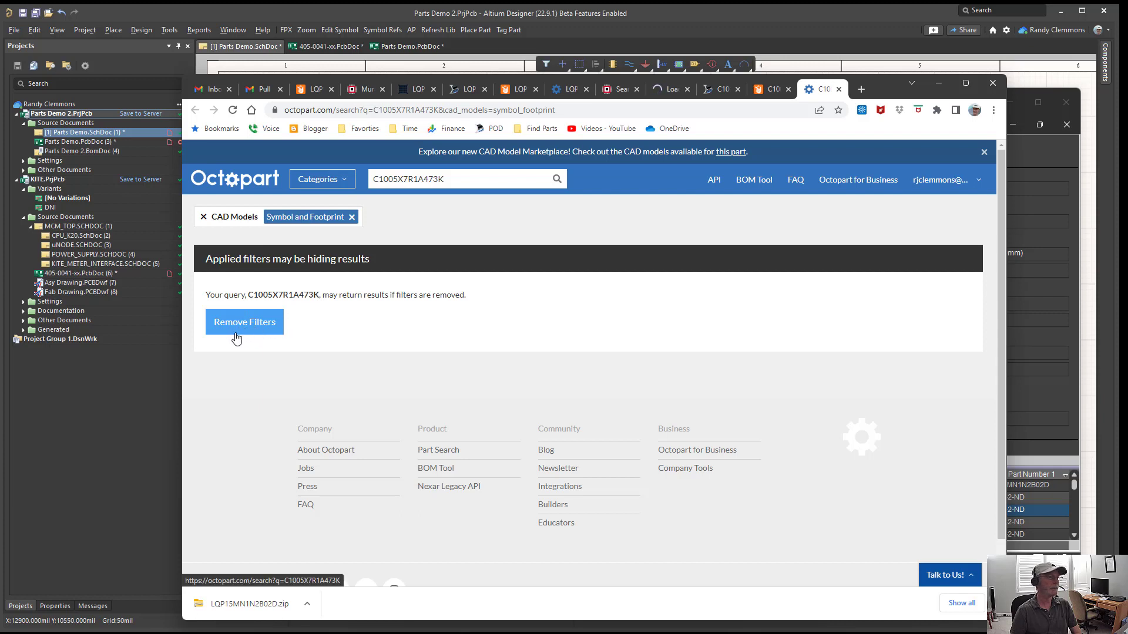
# Review C1005X7R1A473K results on SnapEDA (re-searched), PCB Libraries and Component Search Engine
pyautogui.click(777, 87)
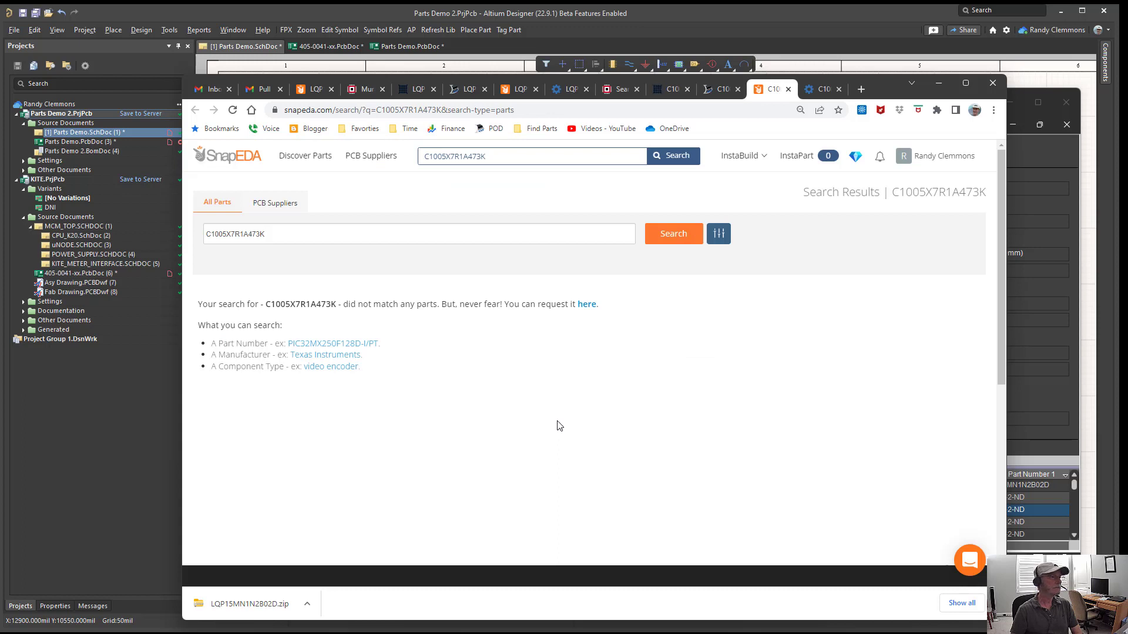
pyautogui.click(687, 234)
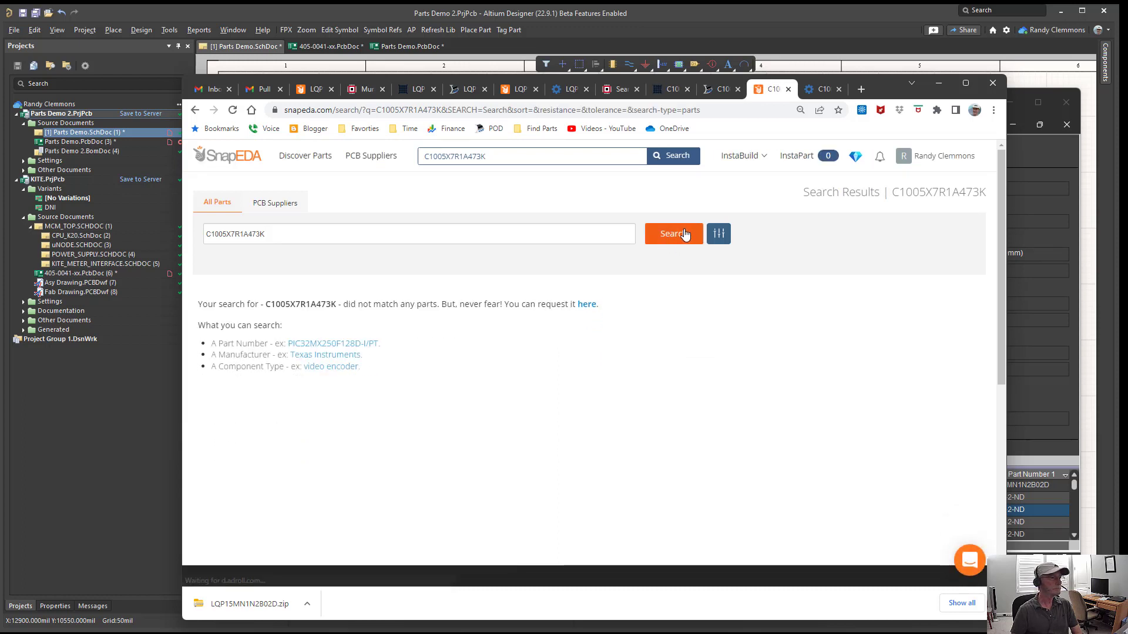
pyautogui.click(722, 90)
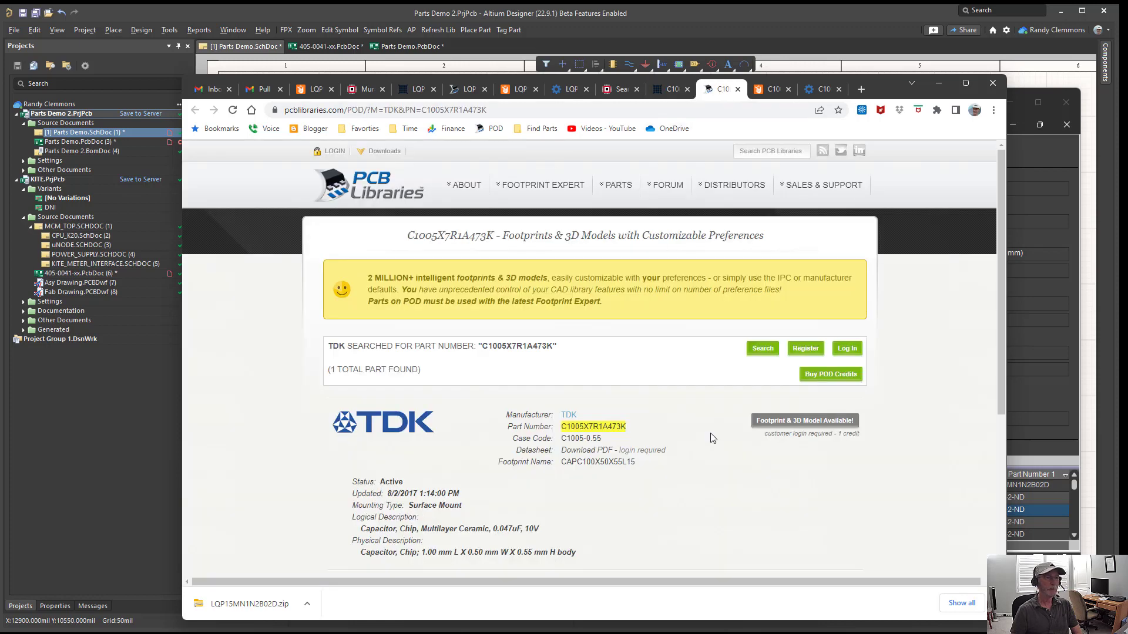
pyautogui.click(671, 90)
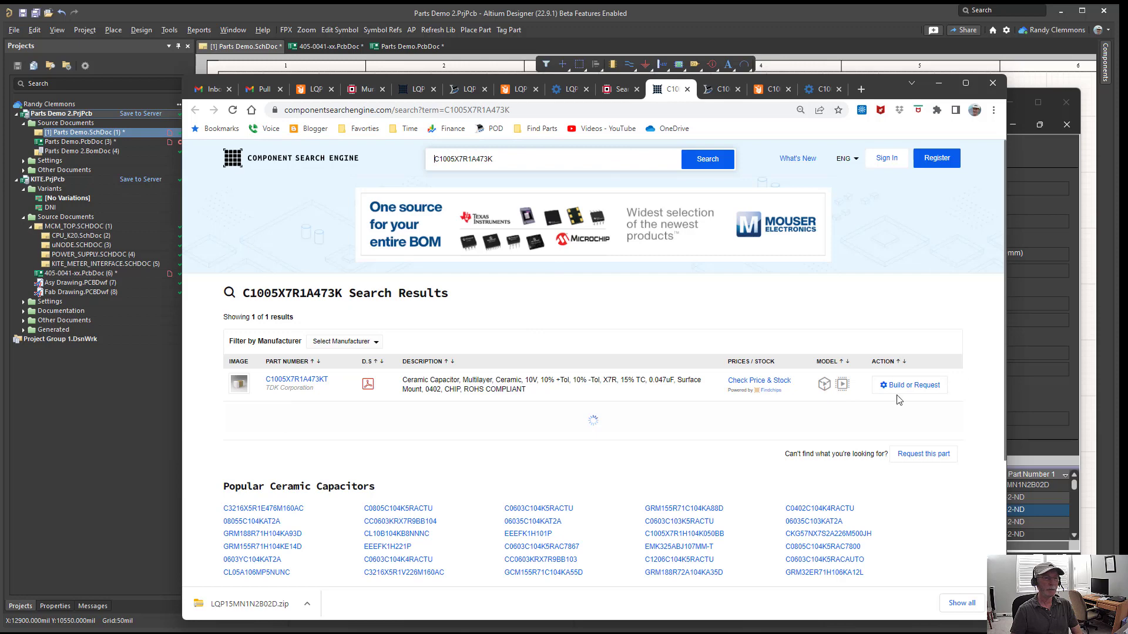
# Open the TDK C1005X7R1A473K Ultra Librarian page with symbol, footprint and 3D model, then return to Parts
pyautogui.click(622, 90)
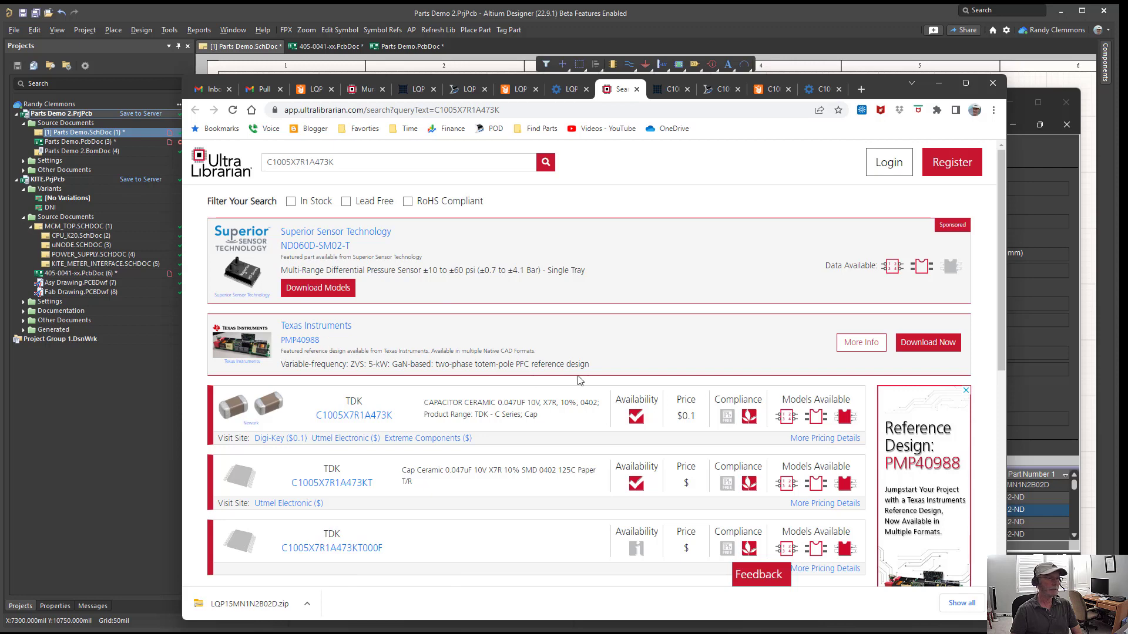
pyautogui.scroll(-2, 579, 380)
pyautogui.click(345, 302)
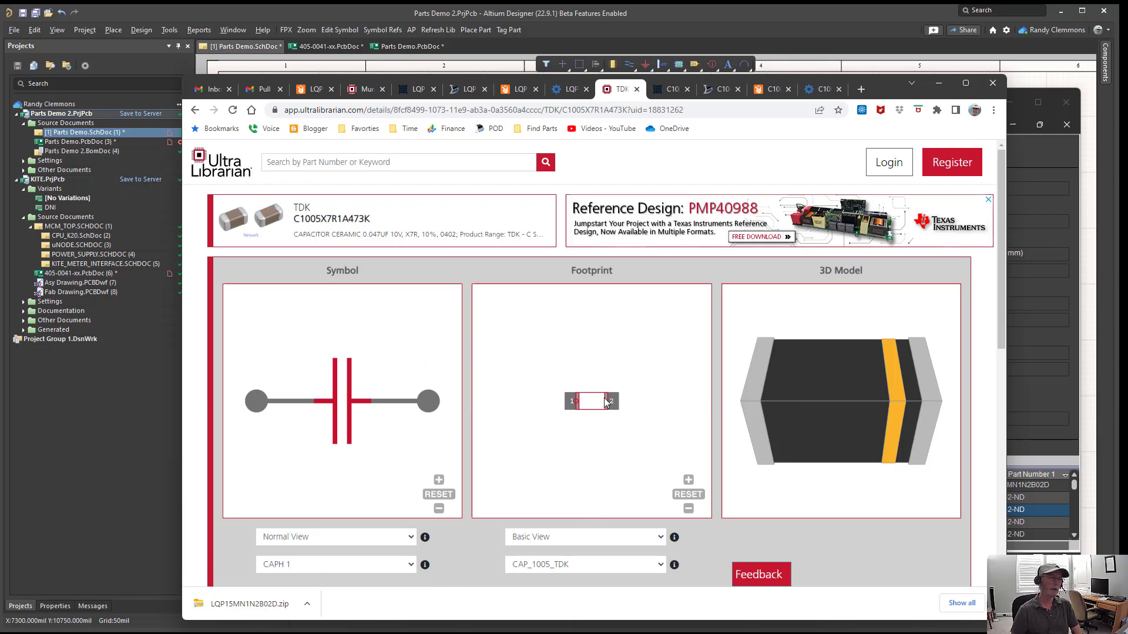
pyautogui.click(939, 83)
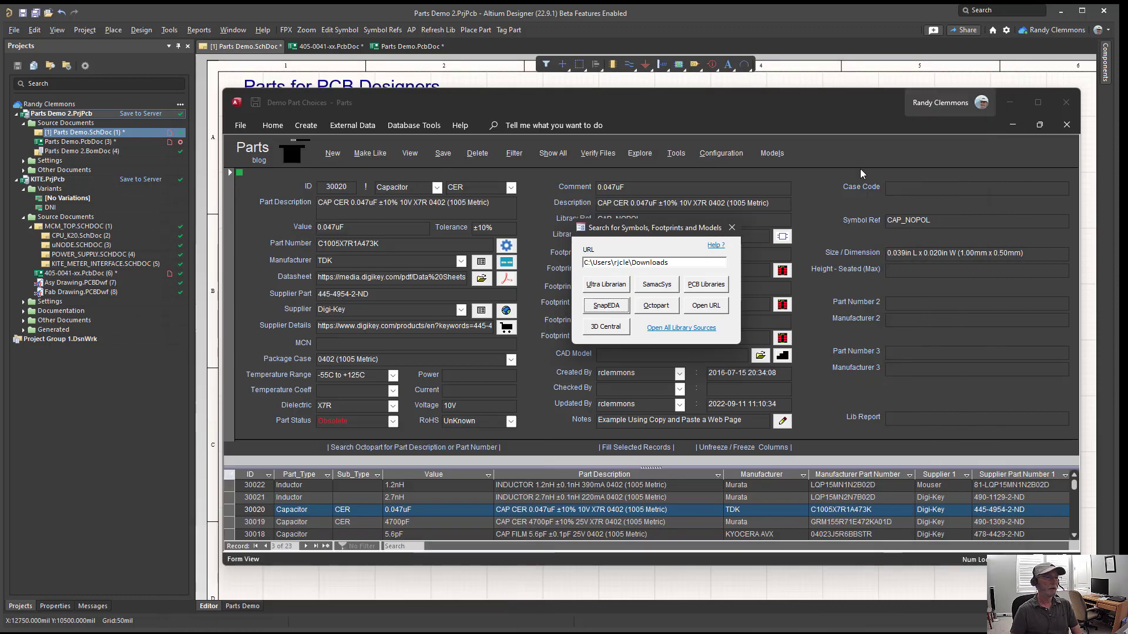
# Search 3D ContentCentral for C1005X7R1A473K, then for 'Capacitors', and return to the parts database
pyautogui.click(606, 327)
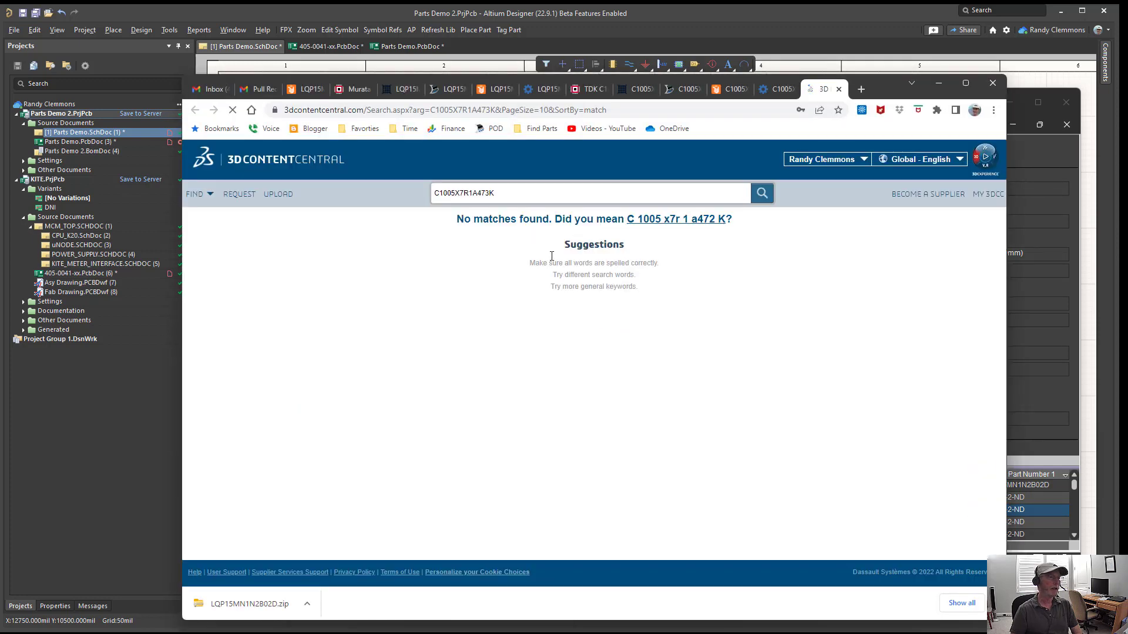
pyautogui.doubleClick(503, 192)
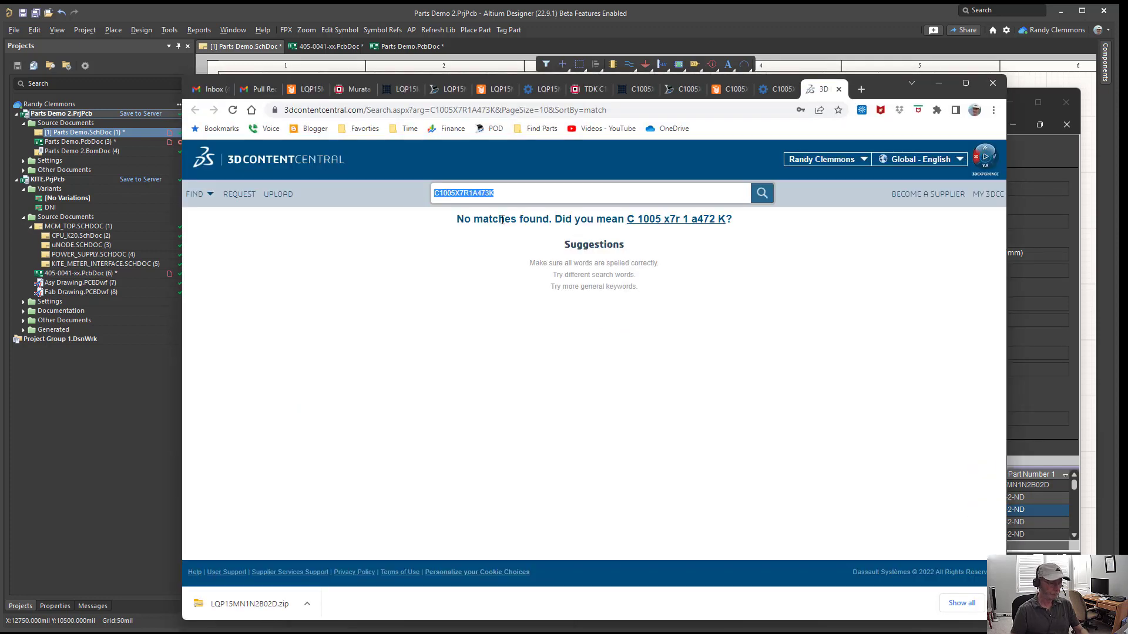
pyautogui.write('cap')
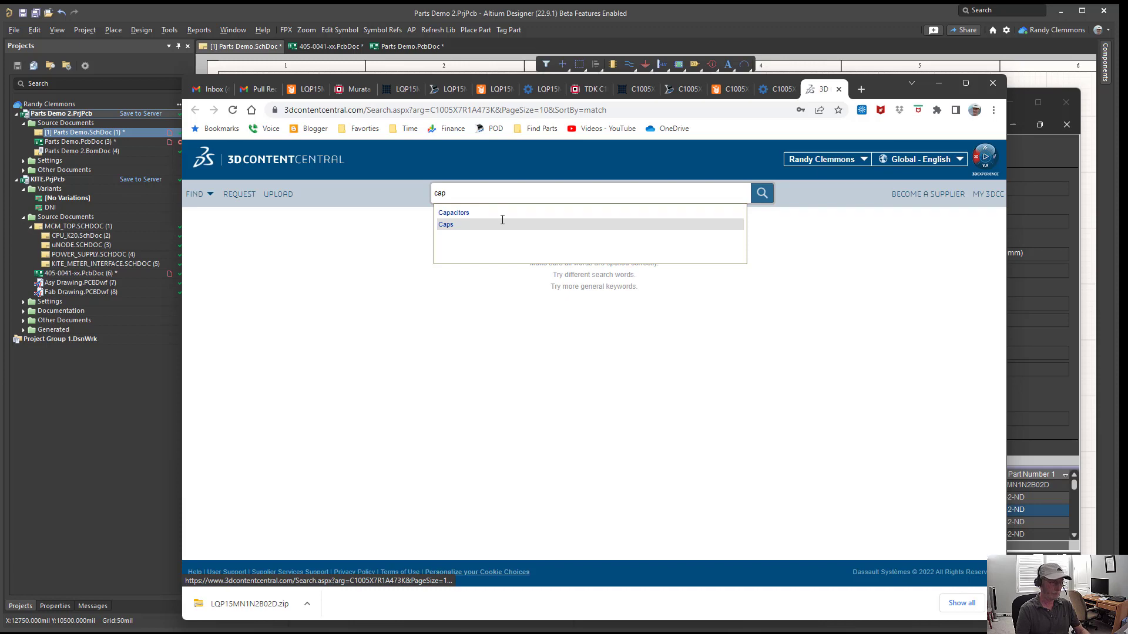
pyautogui.click(476, 213)
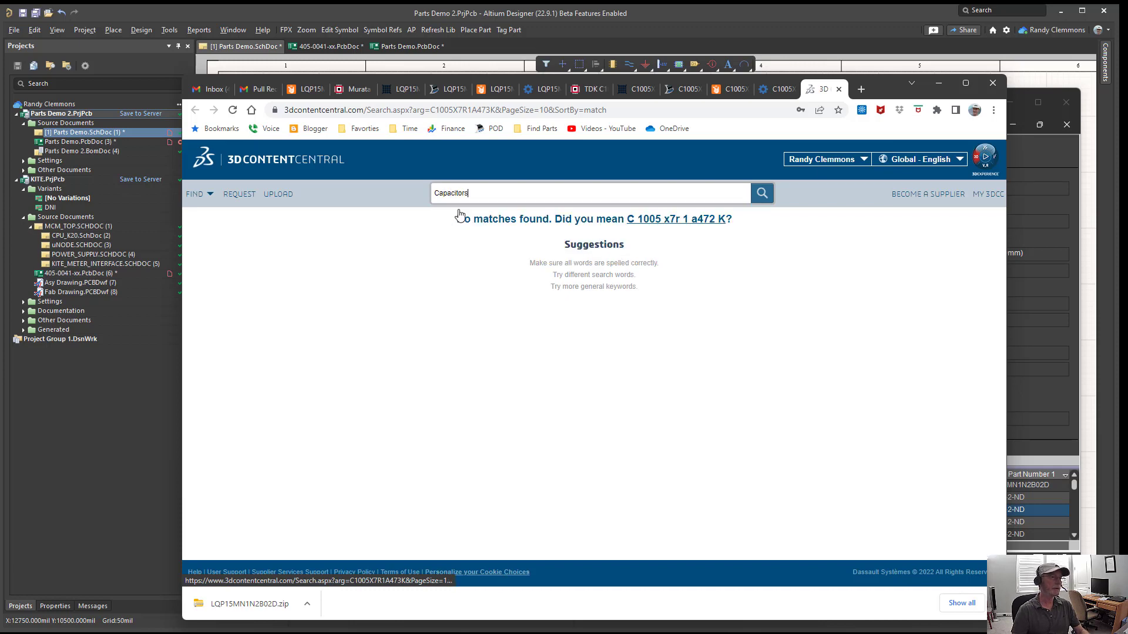
pyautogui.click(762, 196)
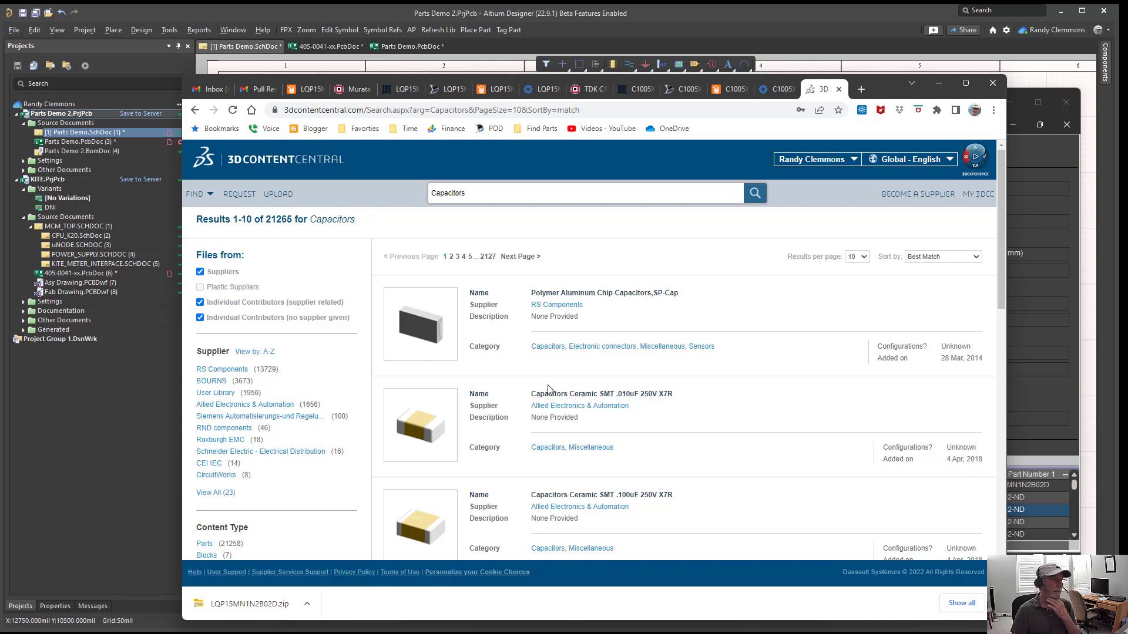
pyautogui.scroll(-2, 549, 389)
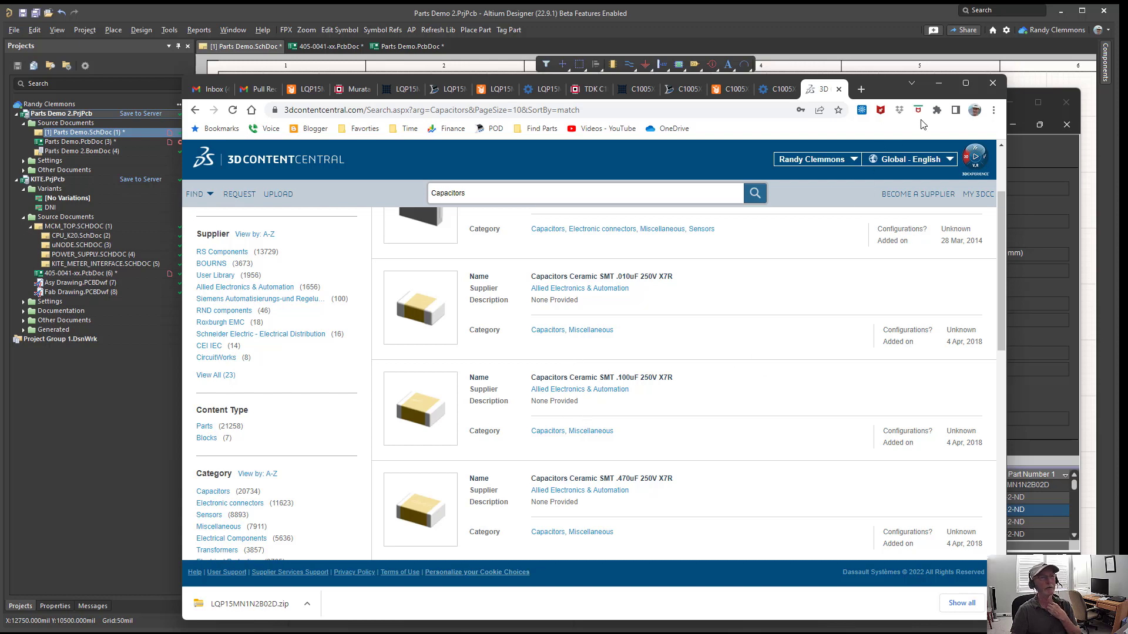
pyautogui.click(938, 85)
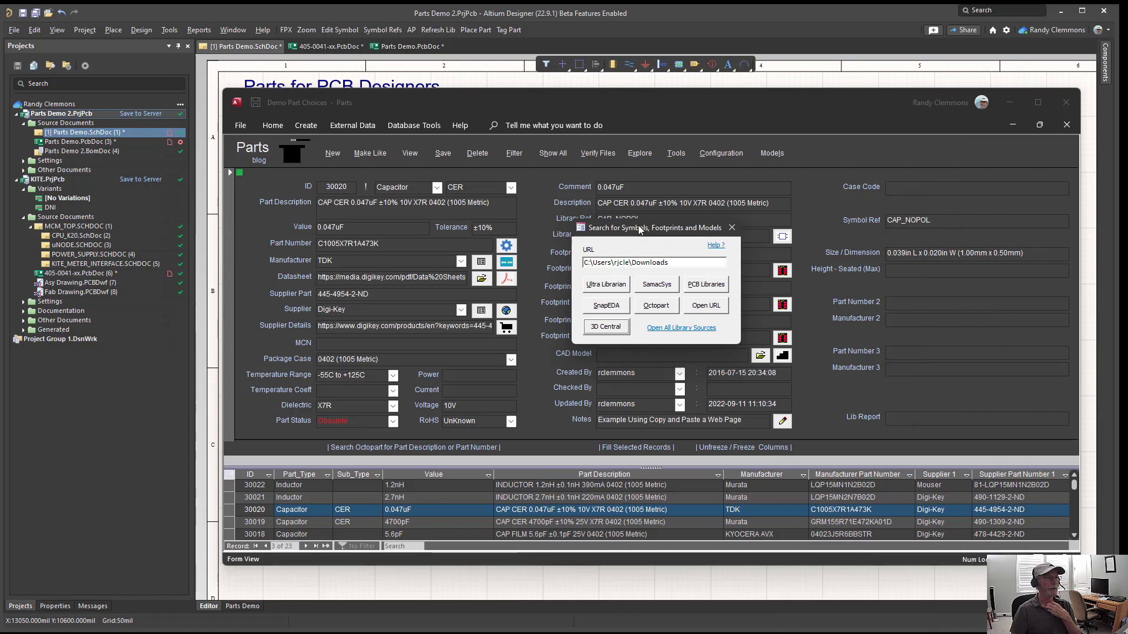
# Shift the model search dialog left and lower the Demo Part Choices window to reveal the Parts for PCB Designers heading
pyautogui.moveTo(638, 231); pyautogui.dragTo(605, 228)
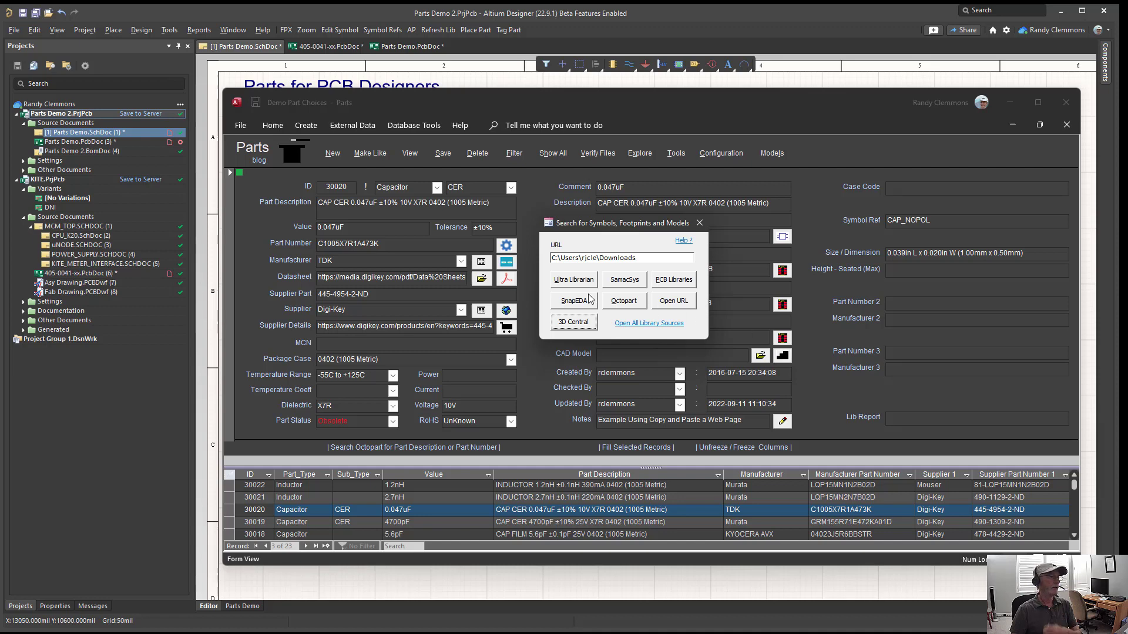
pyautogui.moveTo(454, 100); pyautogui.dragTo(453, 145)
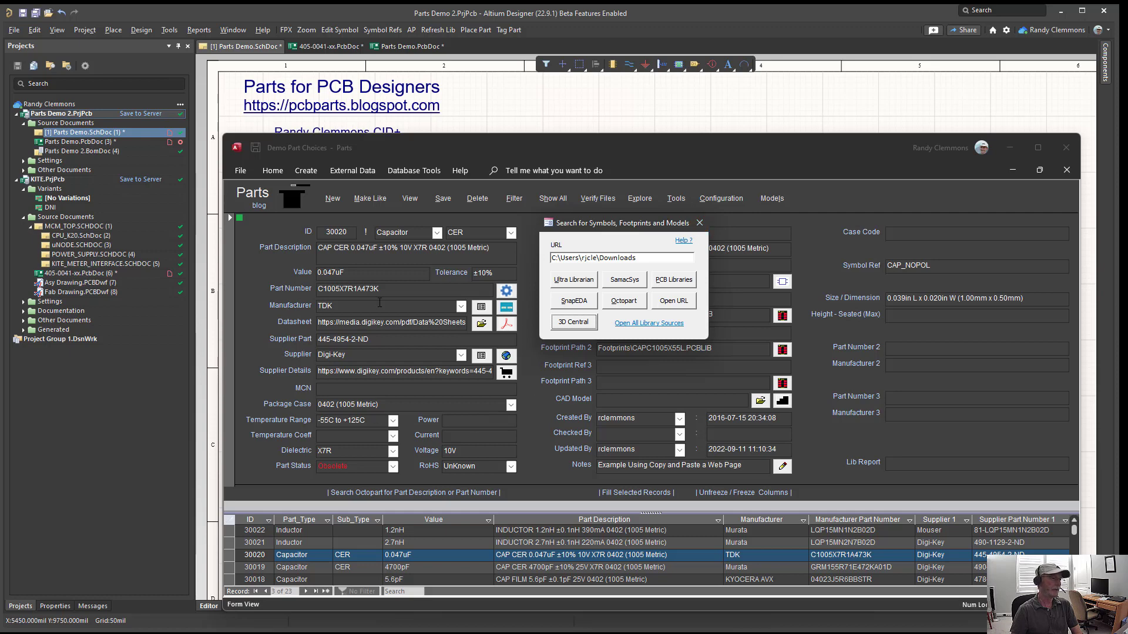
pyautogui.moveTo(424, 145); pyautogui.dragTo(425, 136)
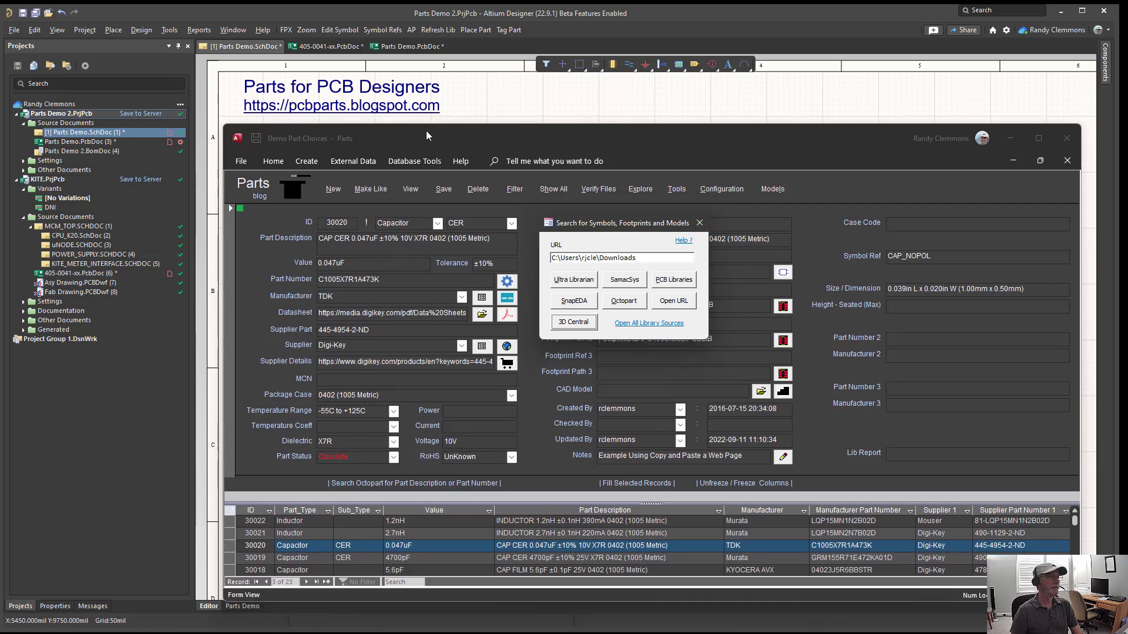